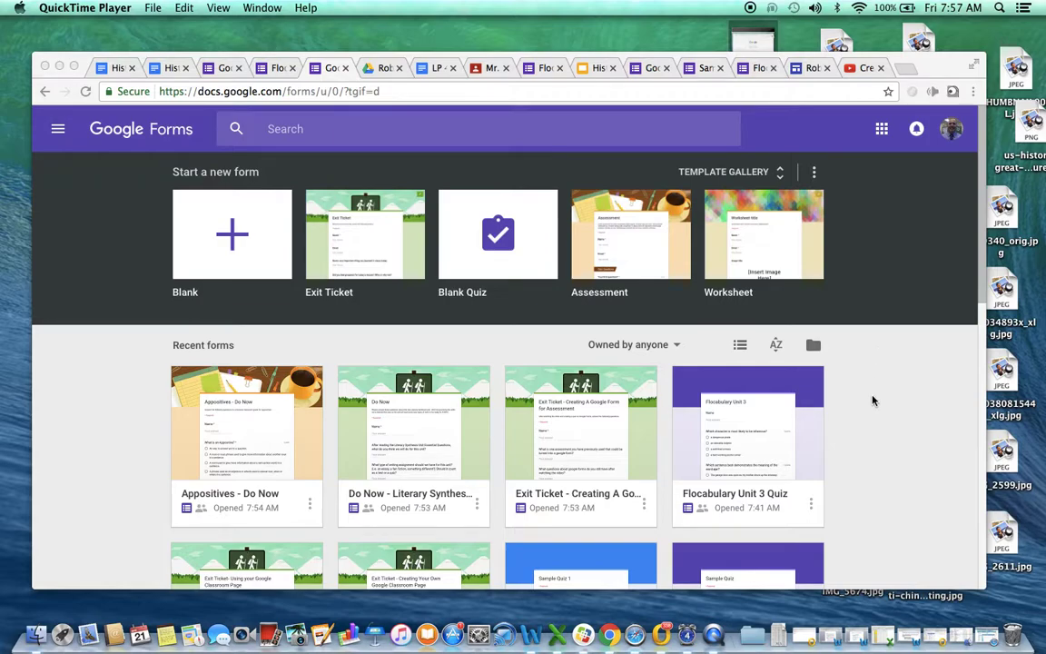
Filter the recent forms list to show only forms owned by me.
scroll(873, 401, down, 1)
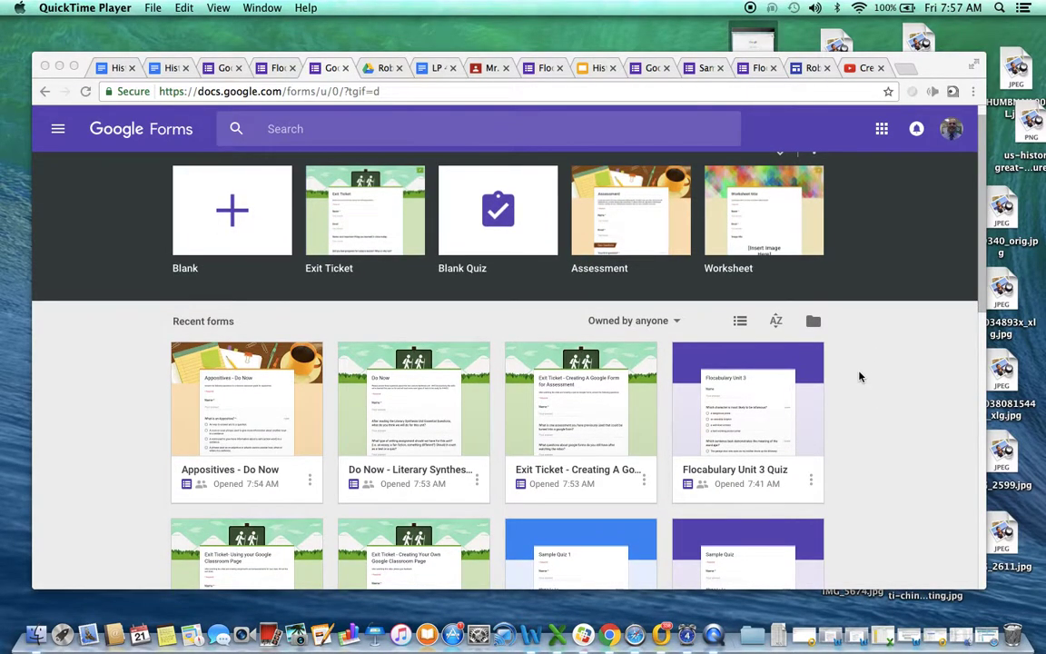
scroll(860, 375, up, 1)
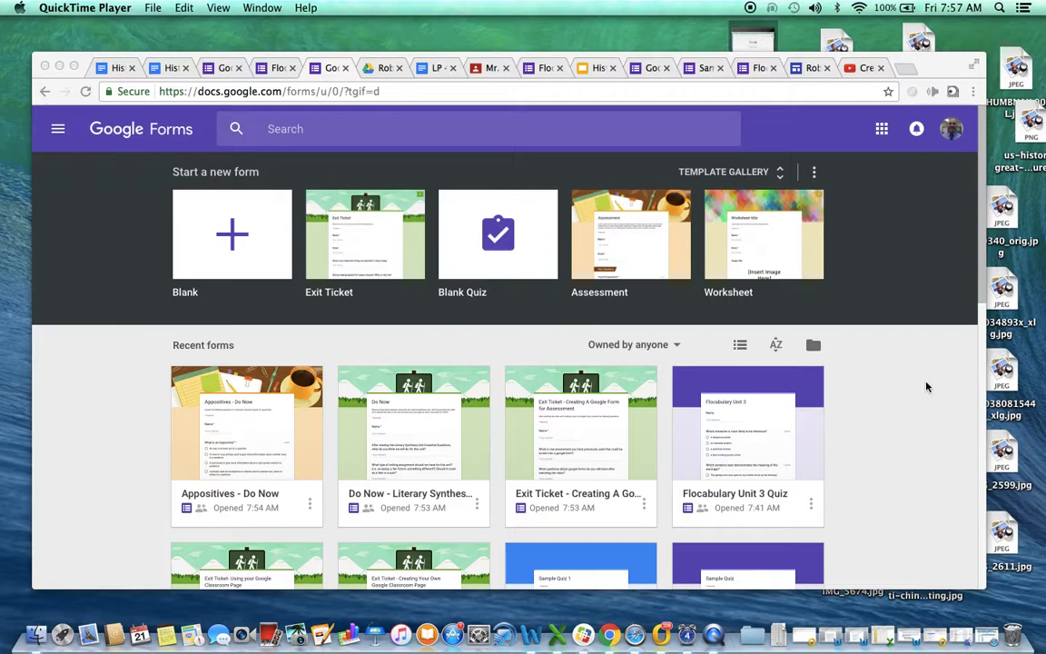
scroll(926, 386, down, 3)
scroll(927, 387, down, 12)
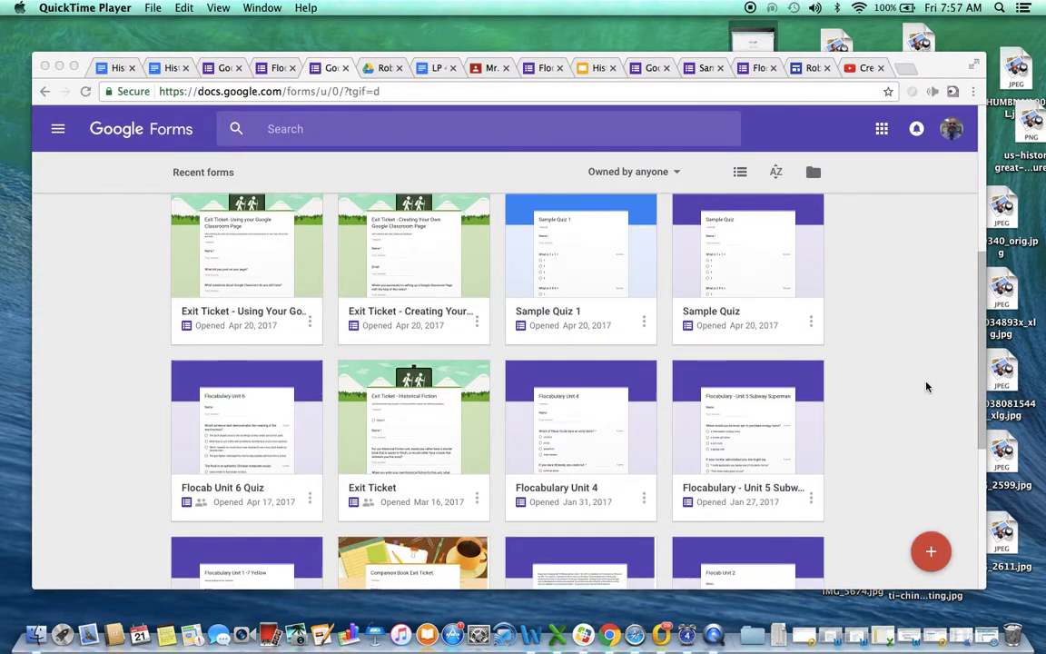
scroll(926, 386, up, 15)
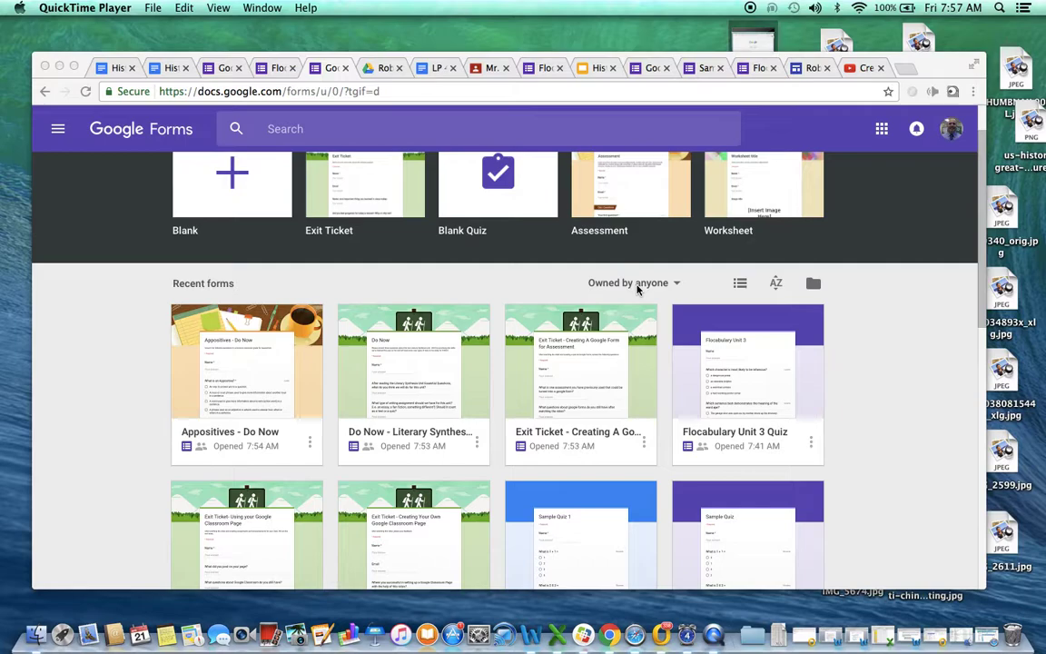
click(639, 289)
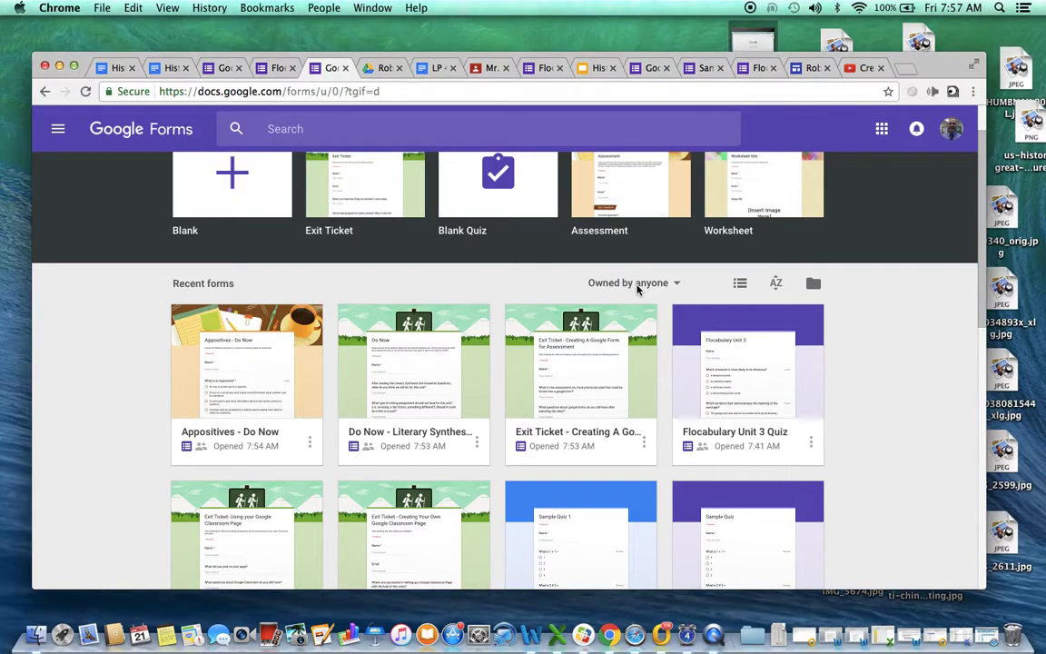
click(663, 285)
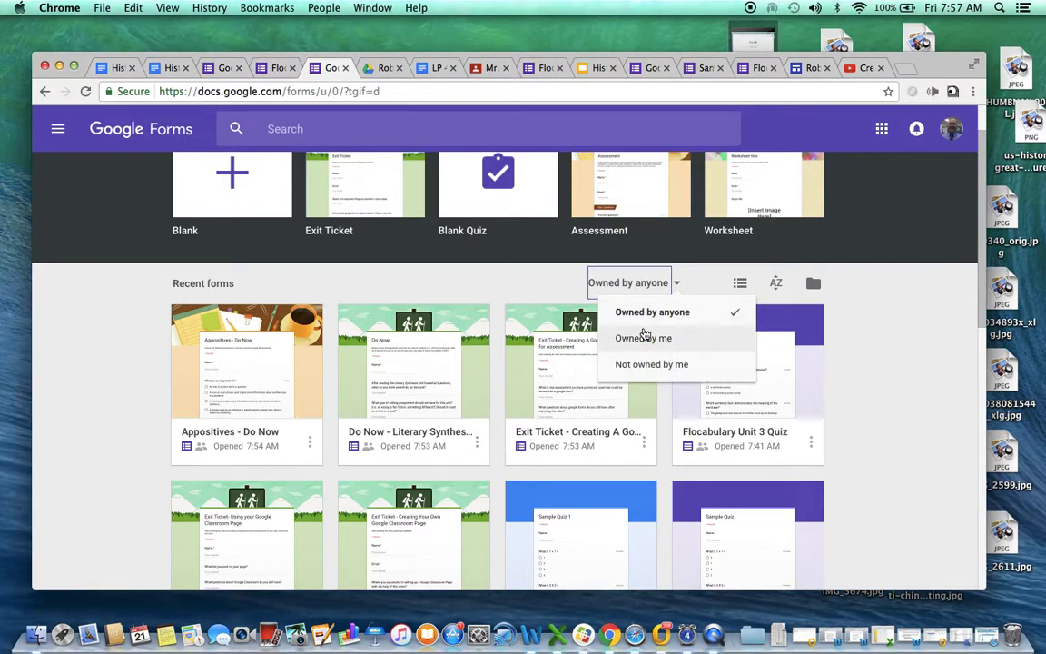
click(644, 339)
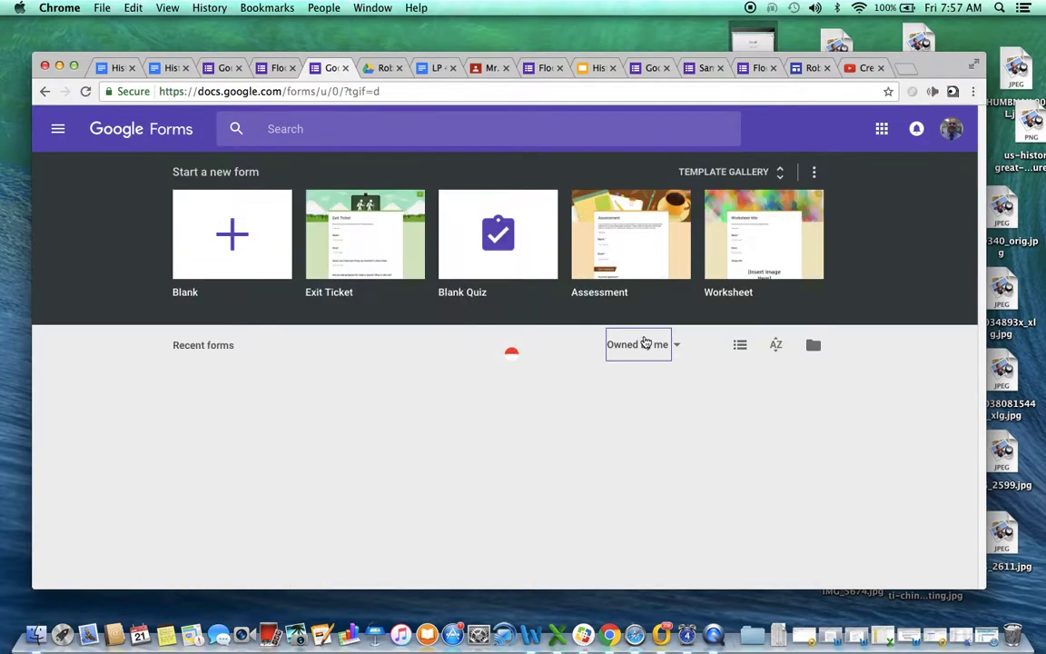
Open the Flocab Unit 6 Quiz form and look through its multiple-choice questions.
scroll(866, 364, down, 5)
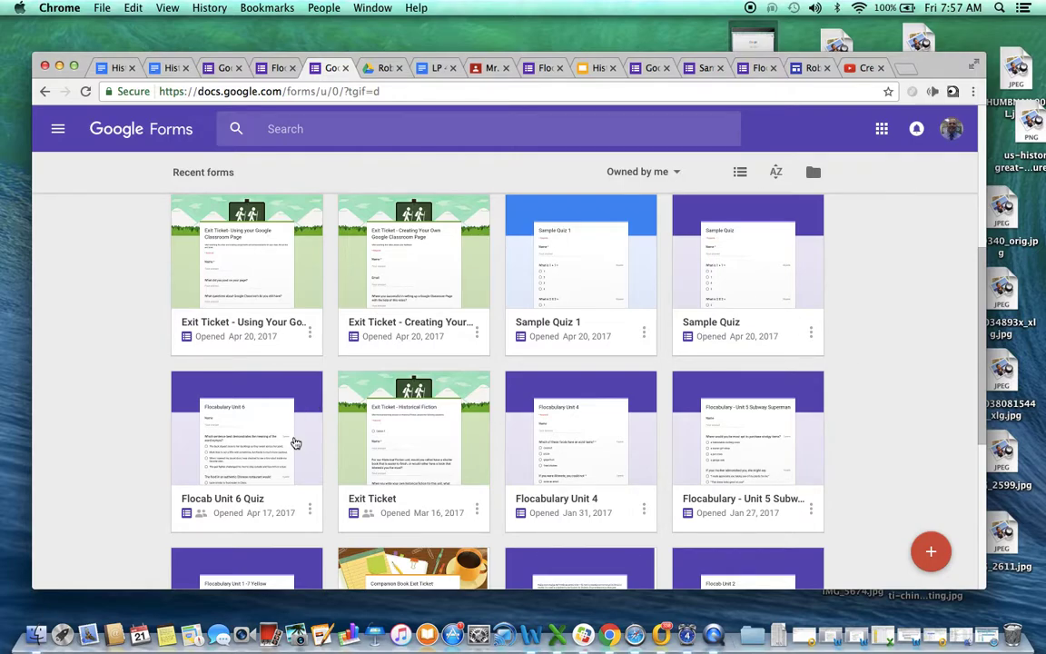
click(307, 406)
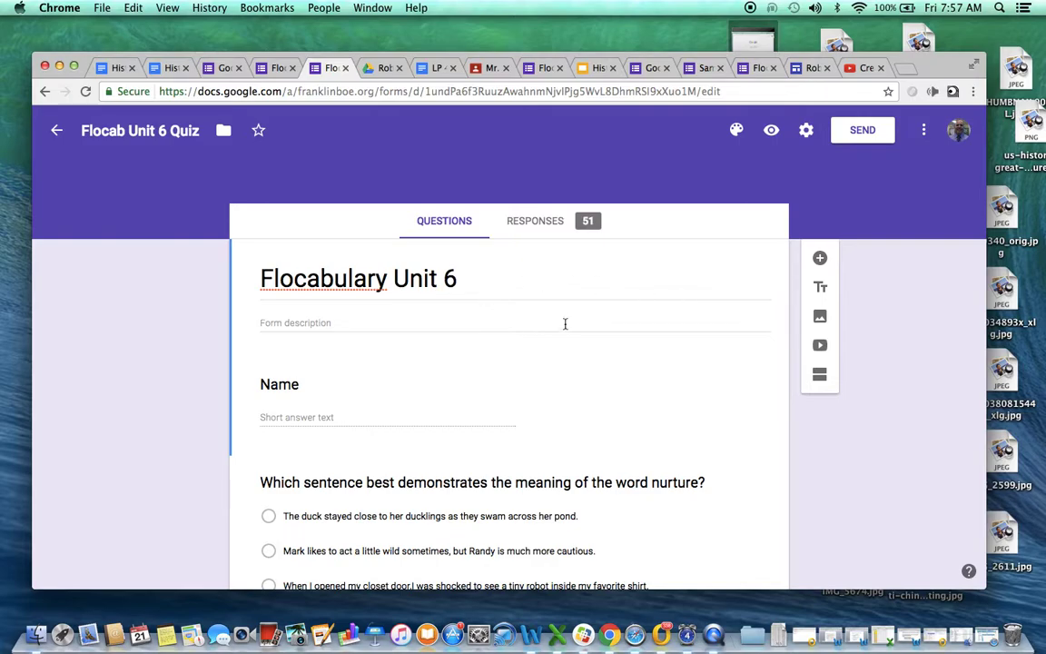
scroll(572, 367, down, 10)
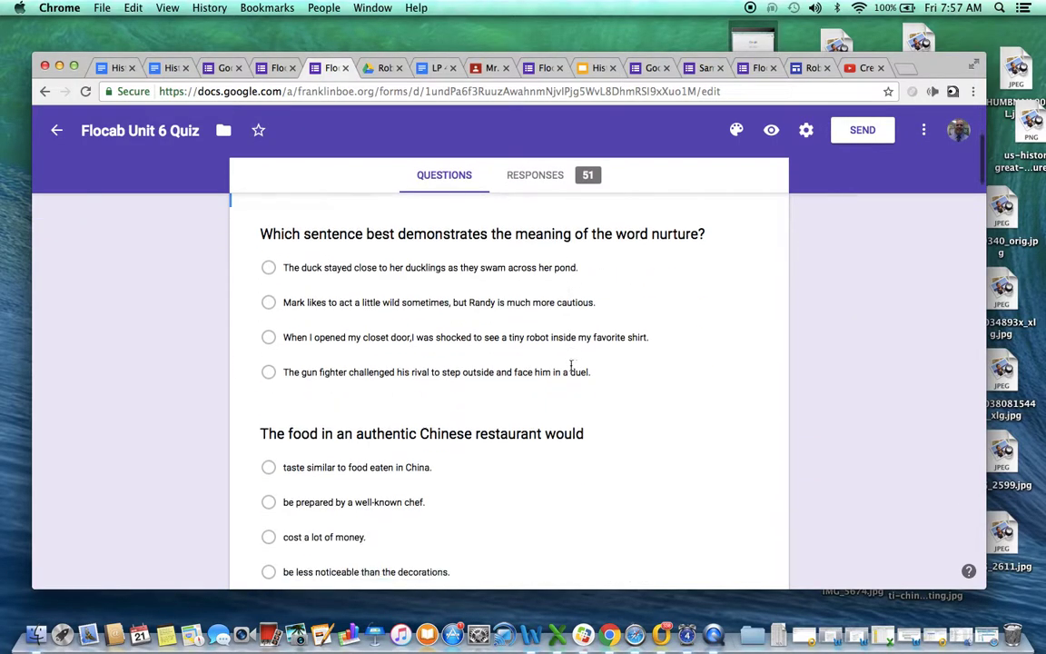
scroll(571, 366, down, 3)
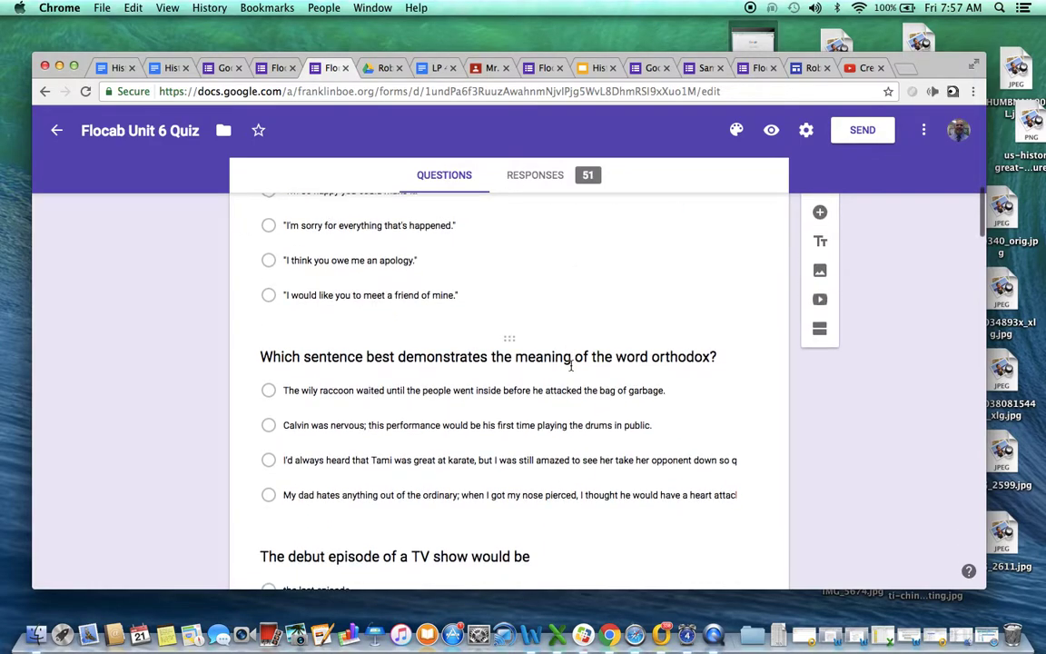
scroll(571, 366, up, 10)
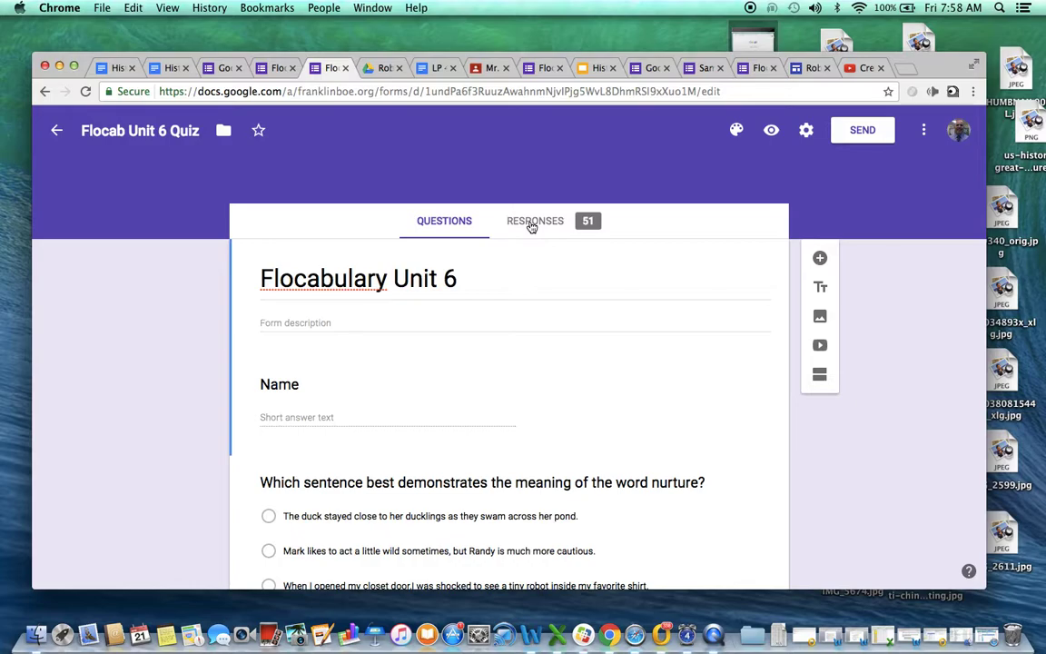
Open the quiz's response summary and examine the score insights and total points distribution.
click(532, 222)
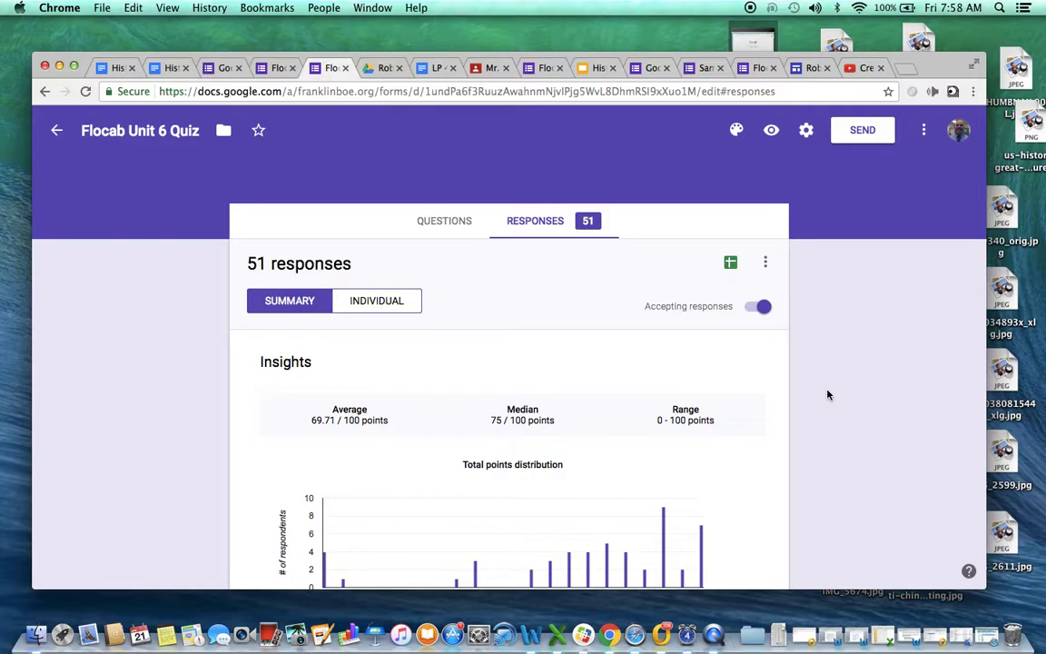
scroll(827, 394, down, 2)
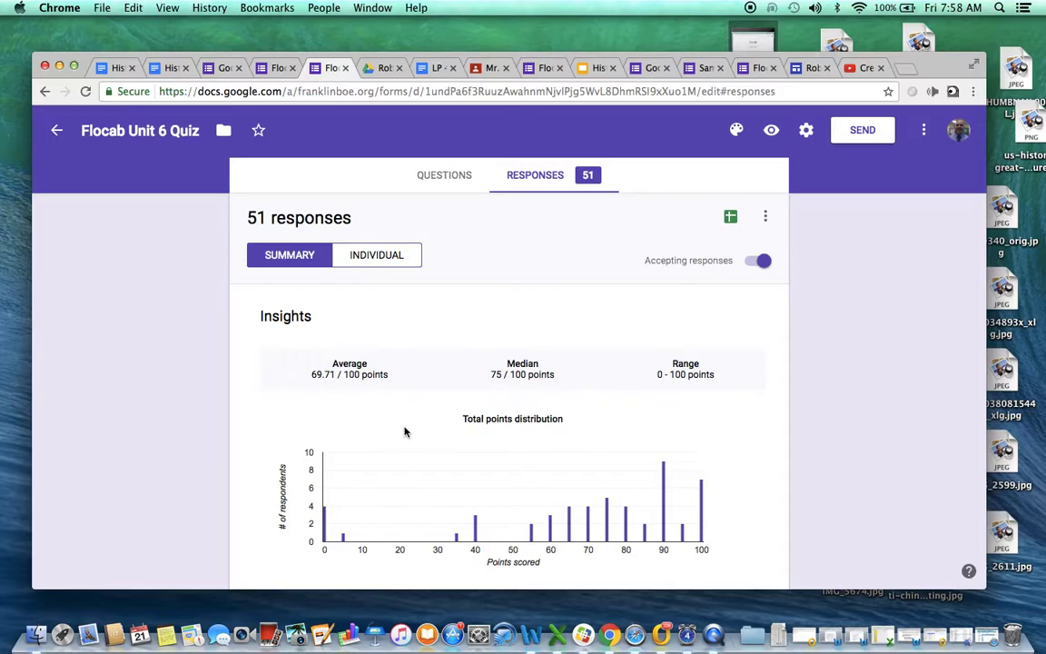
scroll(405, 433, down, 1)
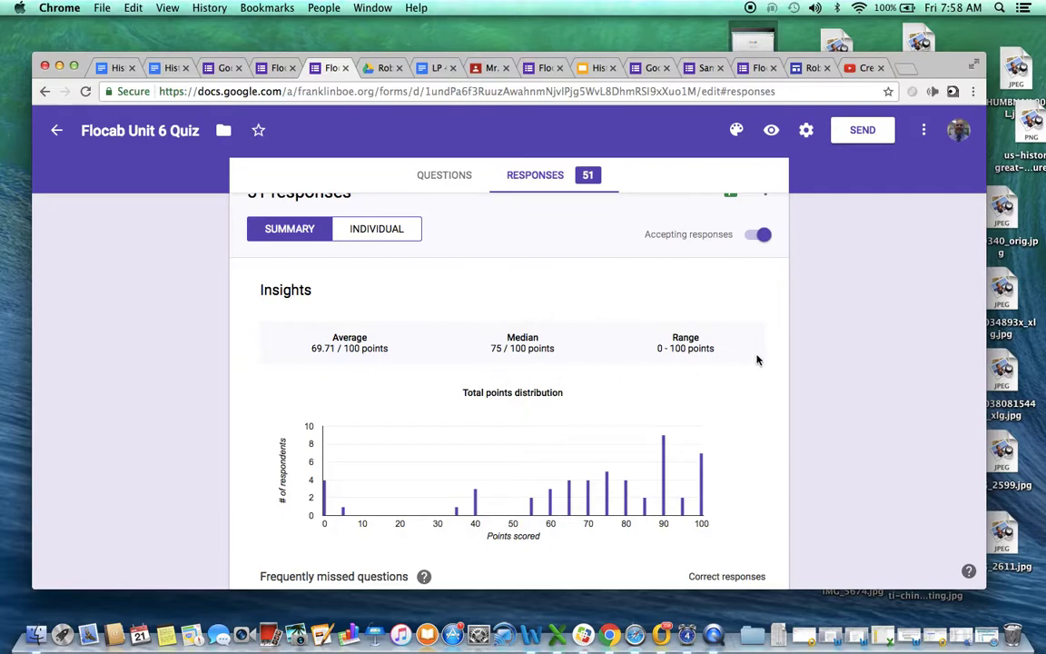
scroll(758, 360, down, 2)
scroll(758, 358, down, 1)
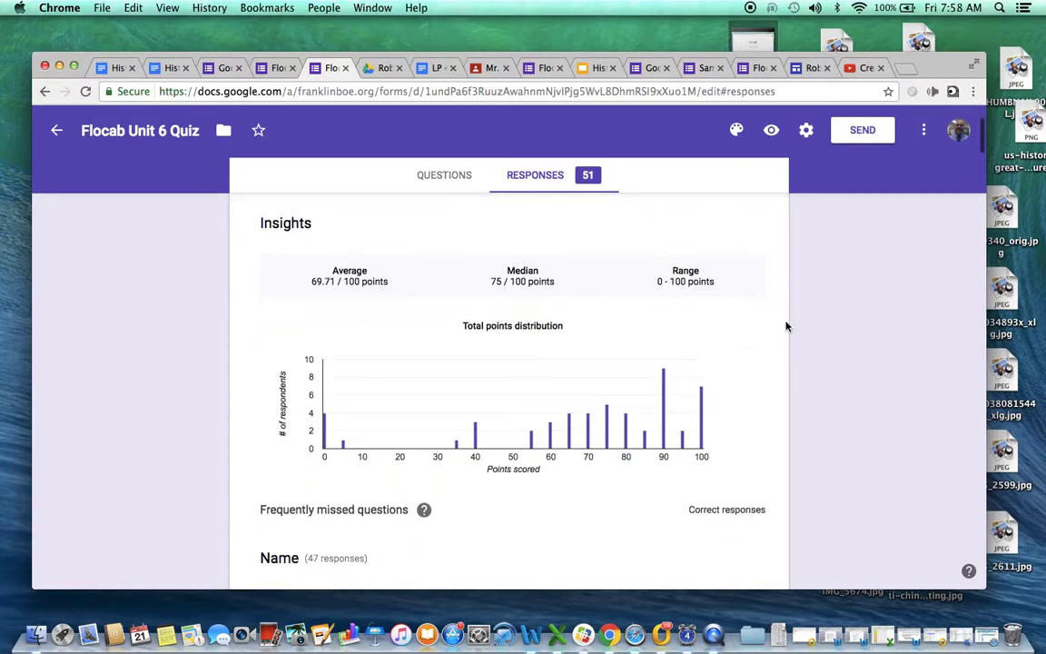
scroll(785, 329, down, 1)
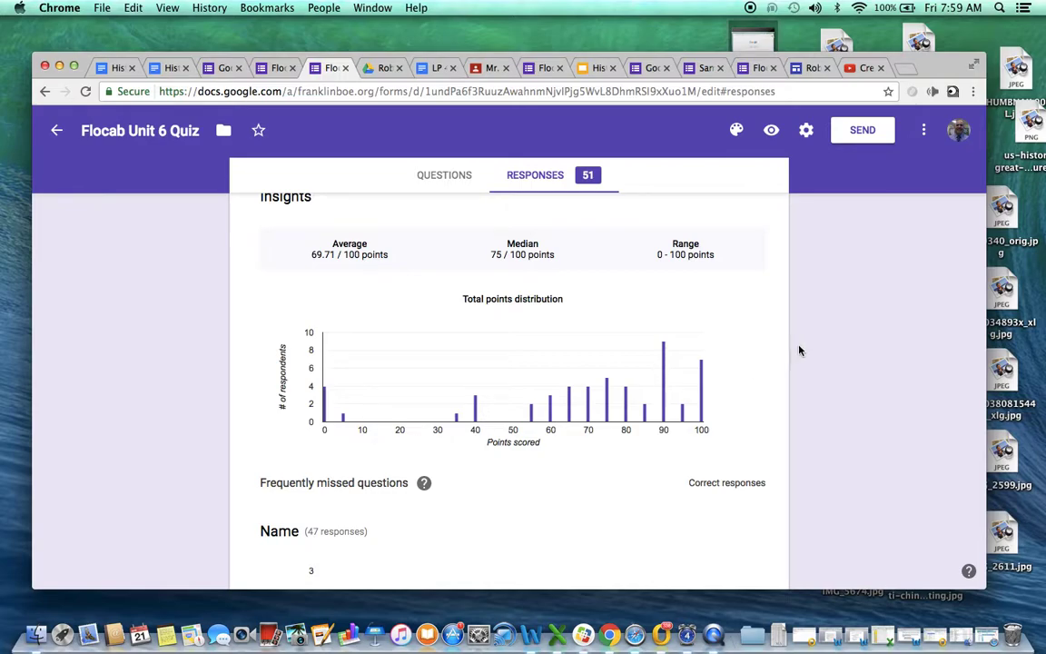
Review the answer charts for each question in the response summary, including how many students answered correctly.
scroll(799, 351, down, 3)
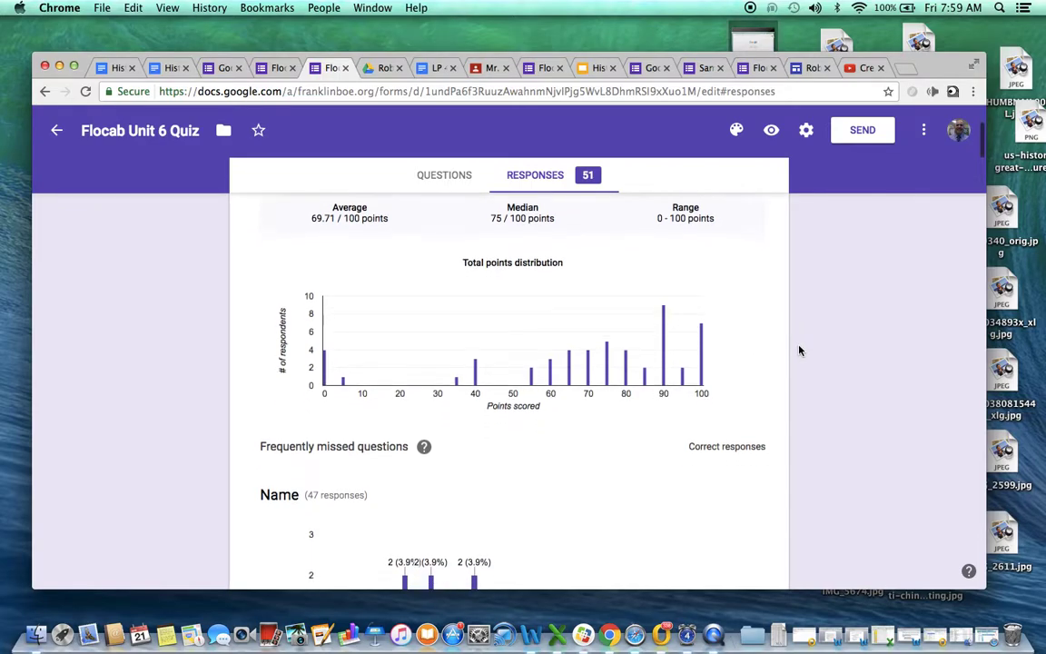
scroll(799, 351, down, 8)
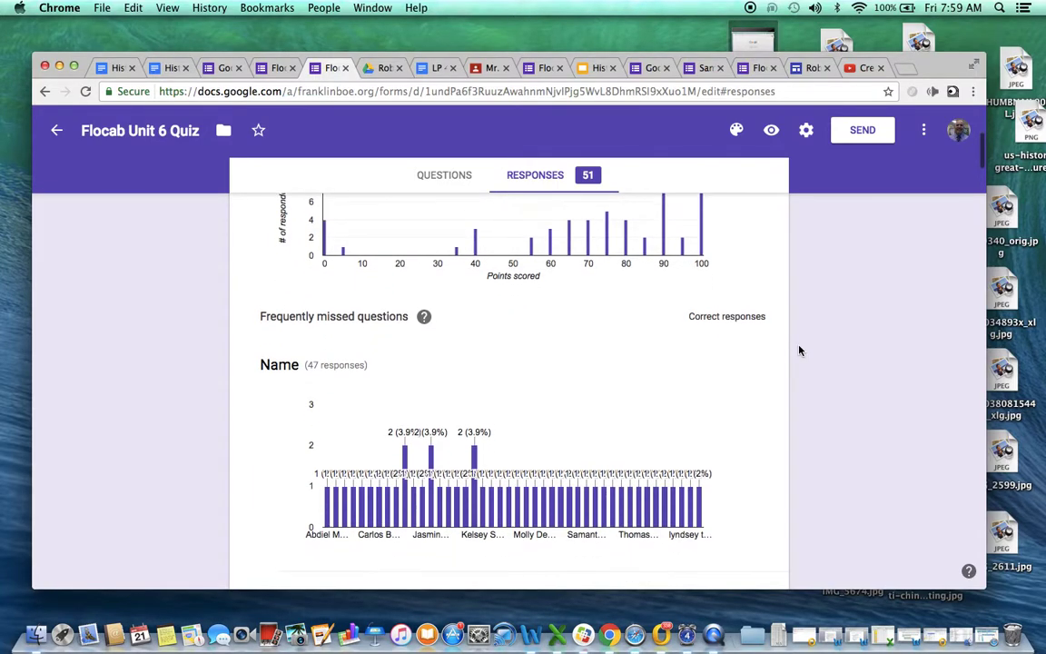
scroll(799, 351, down, 14)
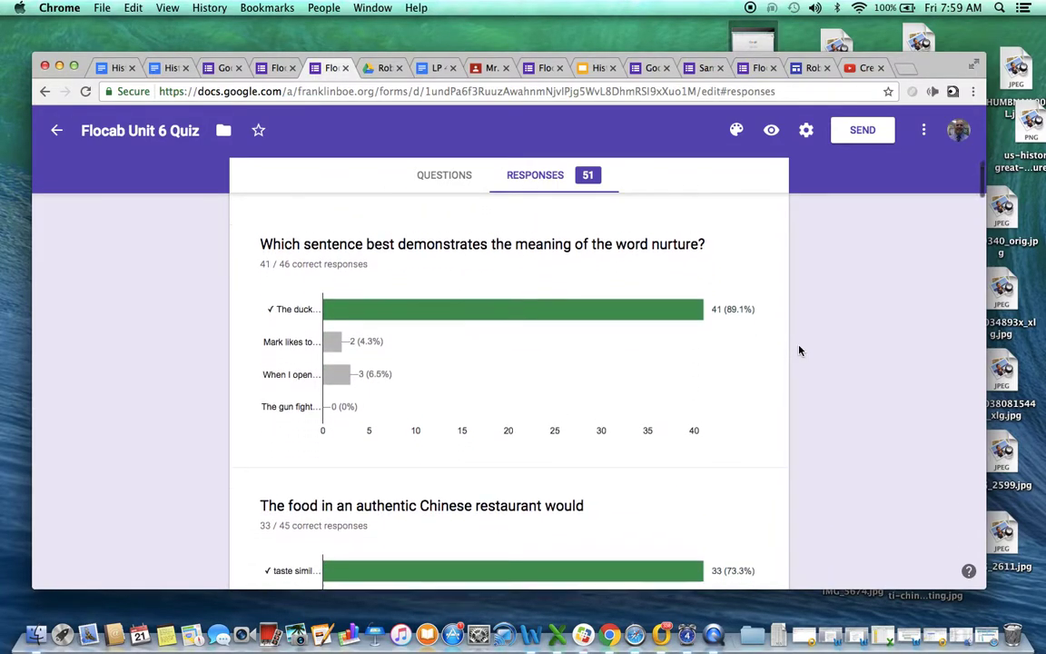
scroll(799, 351, down, 12)
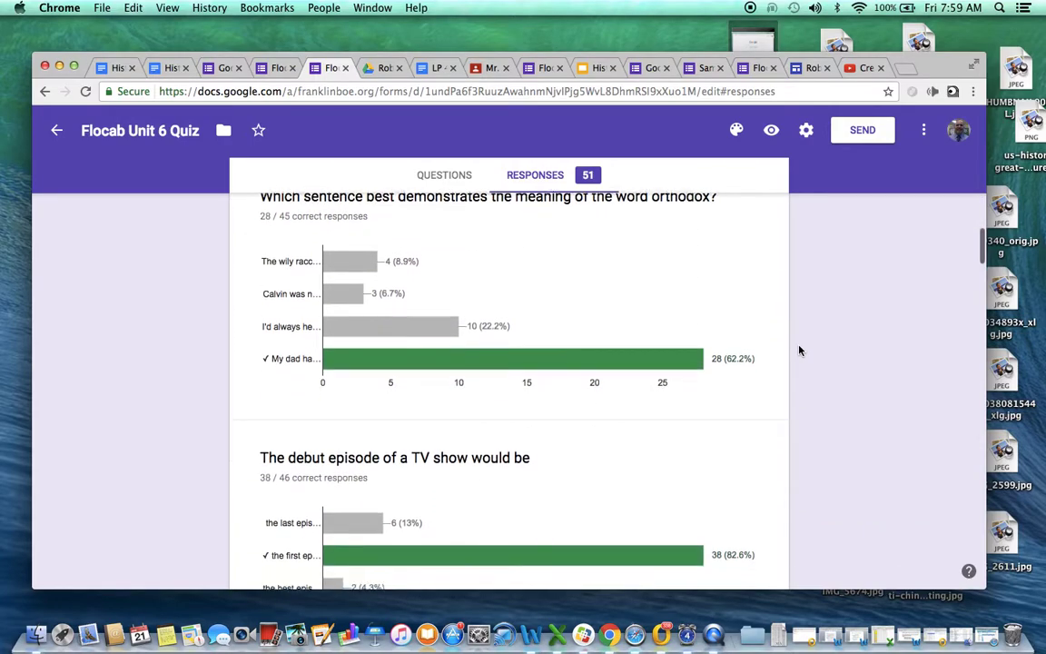
scroll(799, 351, up, 20)
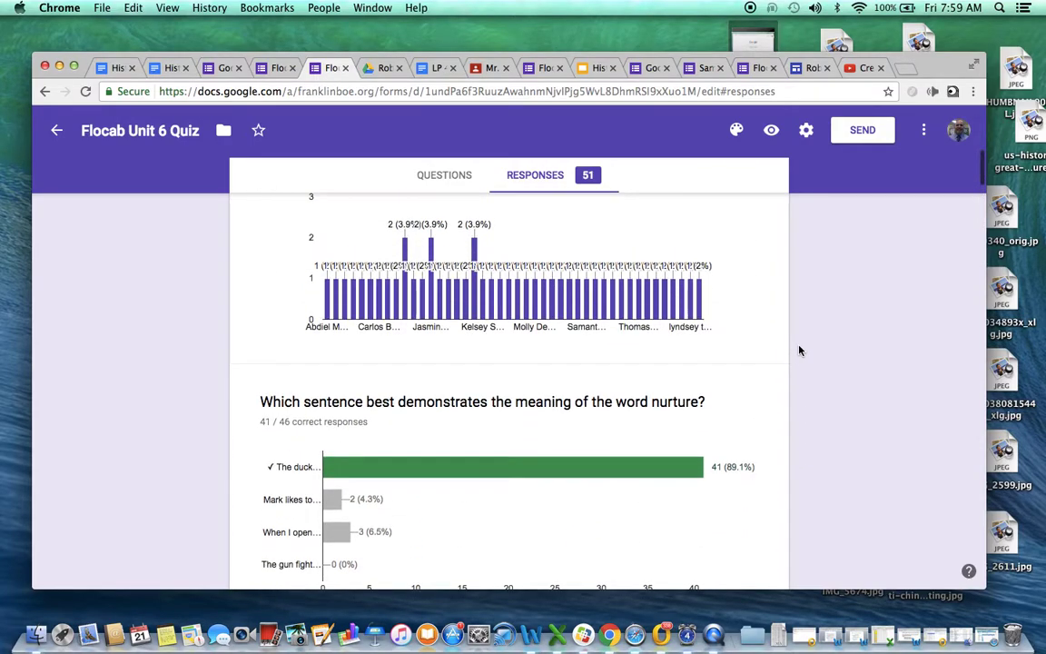
scroll(799, 351, up, 4)
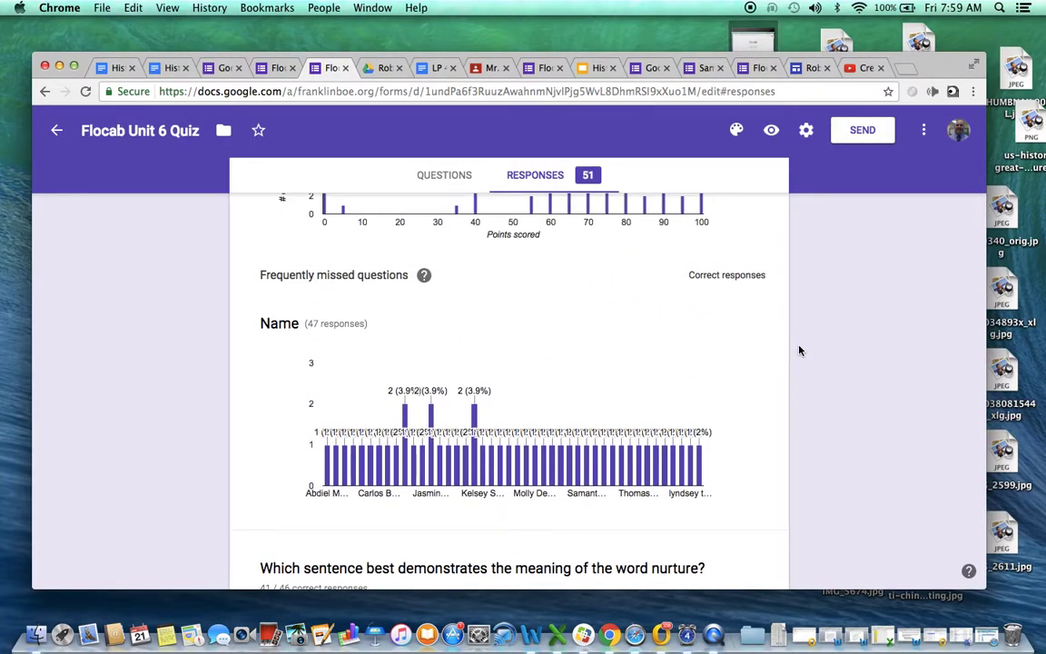
scroll(799, 350, up, 12)
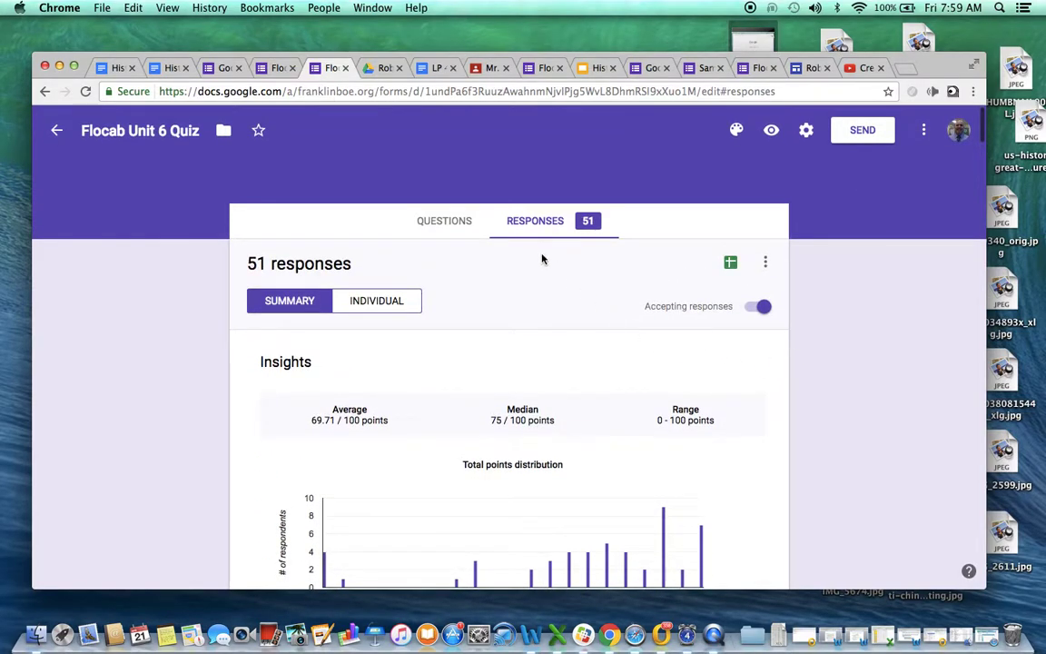
Switch to the individual responses and step through the submissions up to number 3.
click(382, 305)
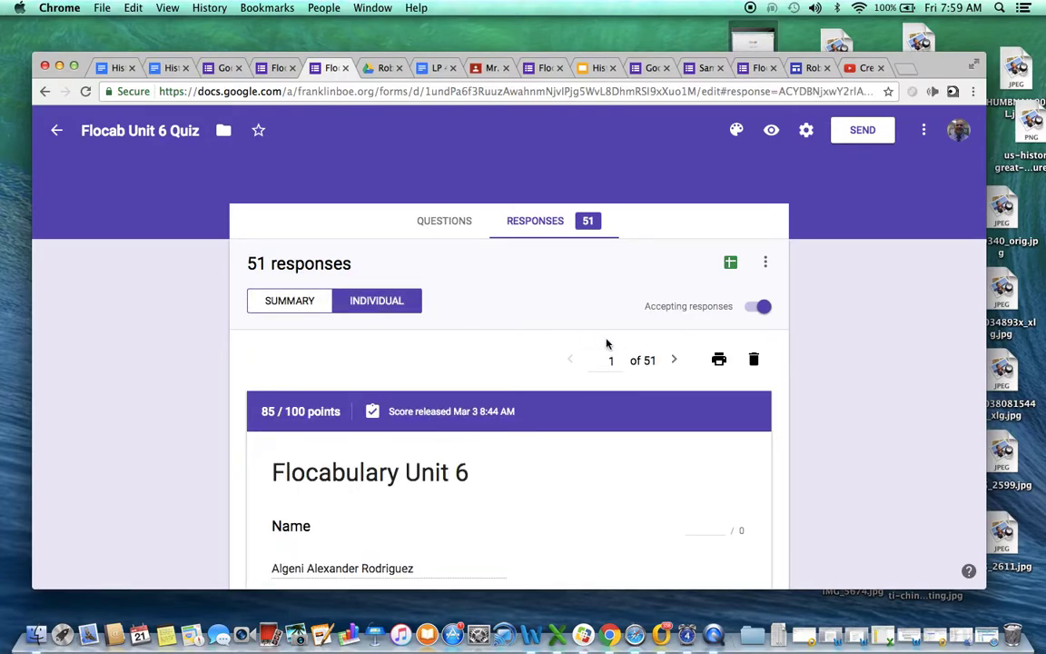
scroll(854, 363, down, 7)
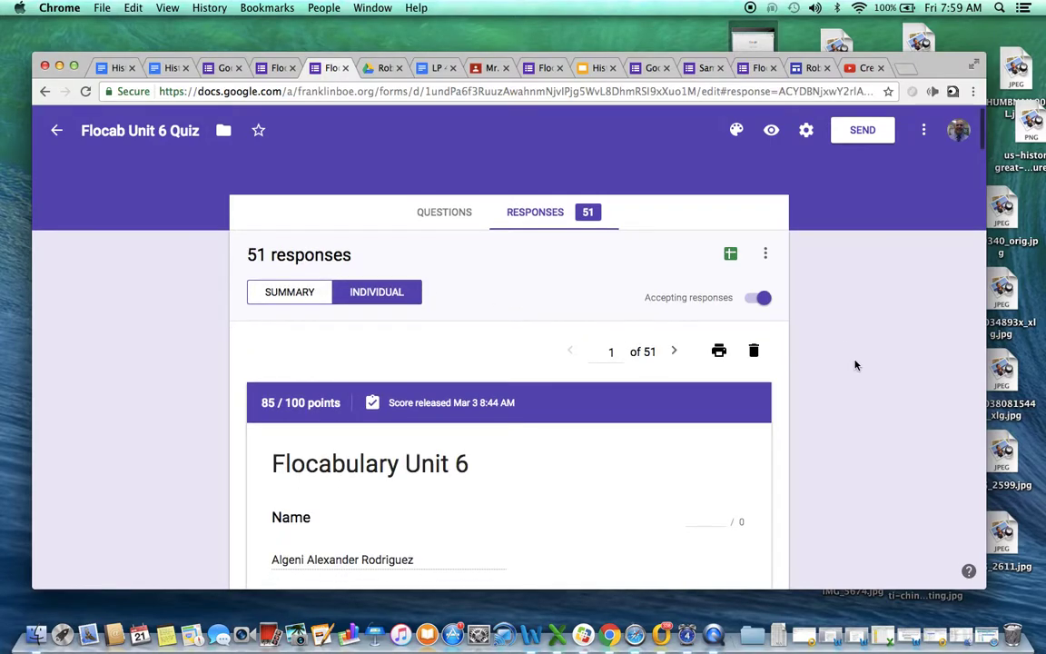
scroll(855, 363, up, 8)
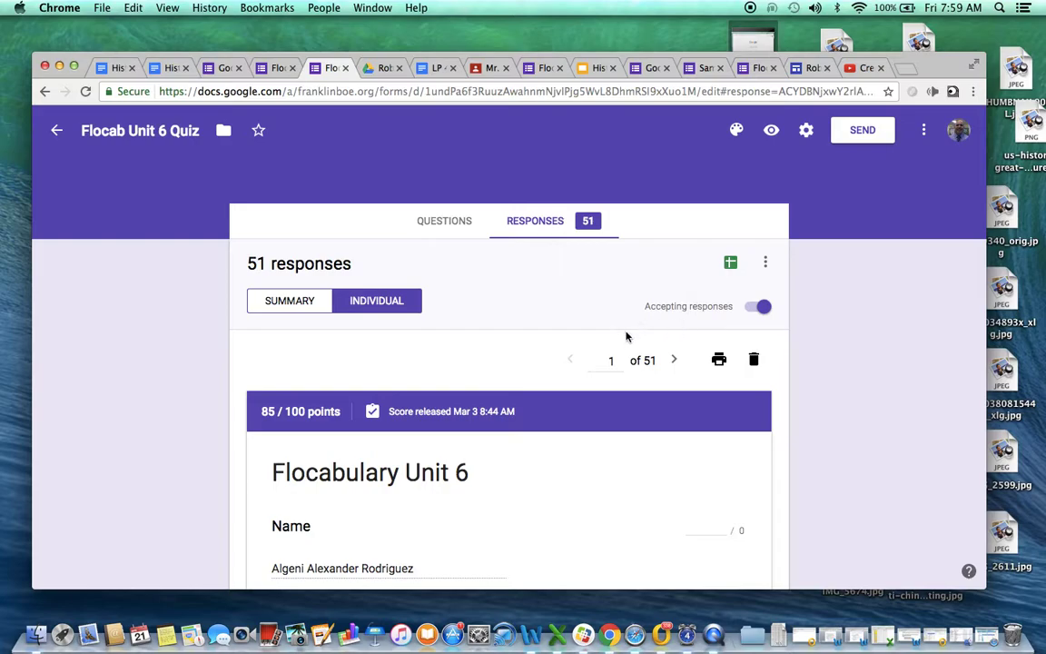
click(672, 361)
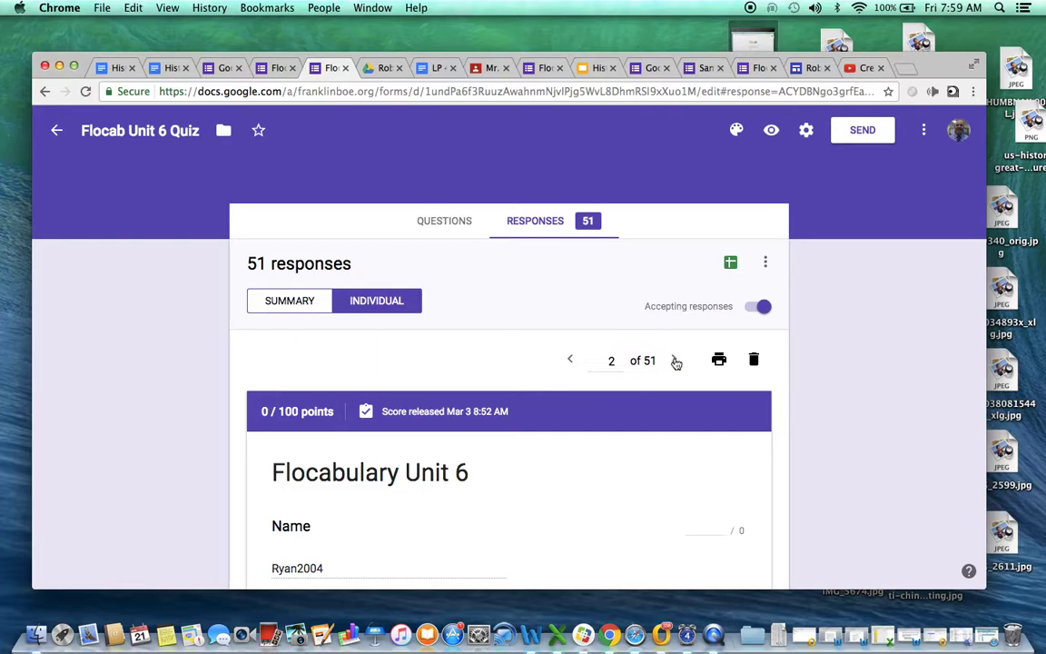
click(676, 362)
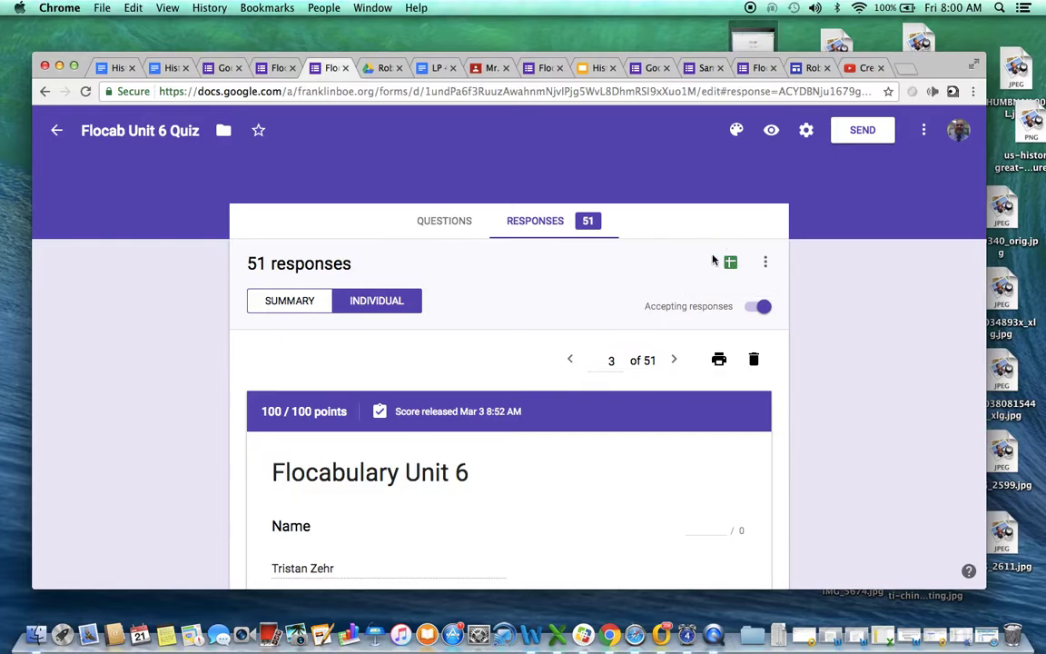
Open the quiz's responses spreadsheet and examine the timestamps, scores and answers of each student.
click(731, 265)
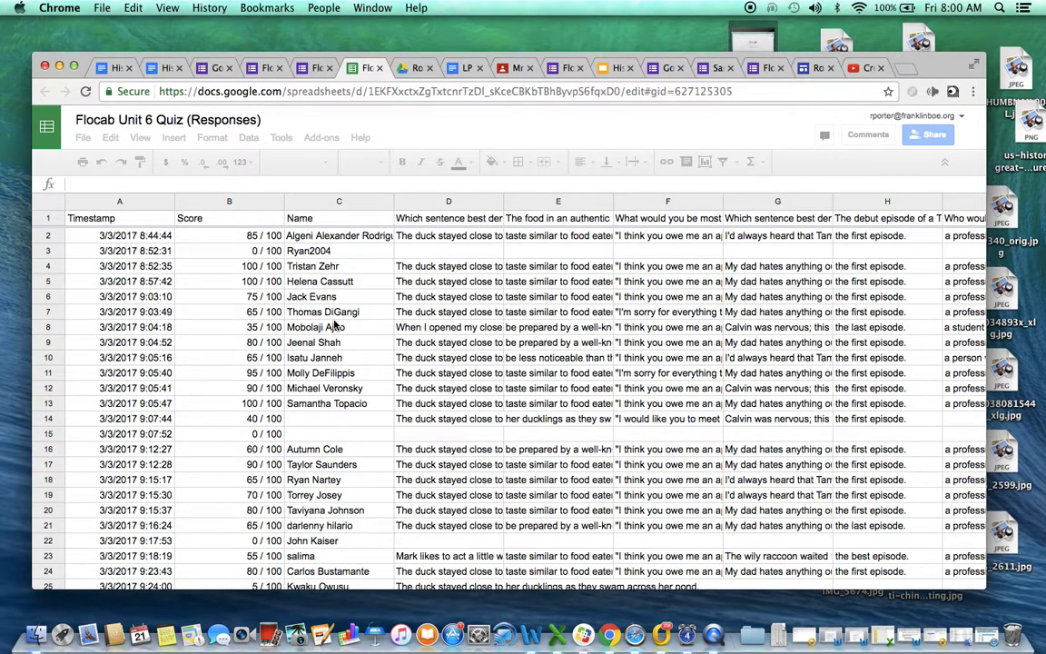
scroll(261, 238, down, 9)
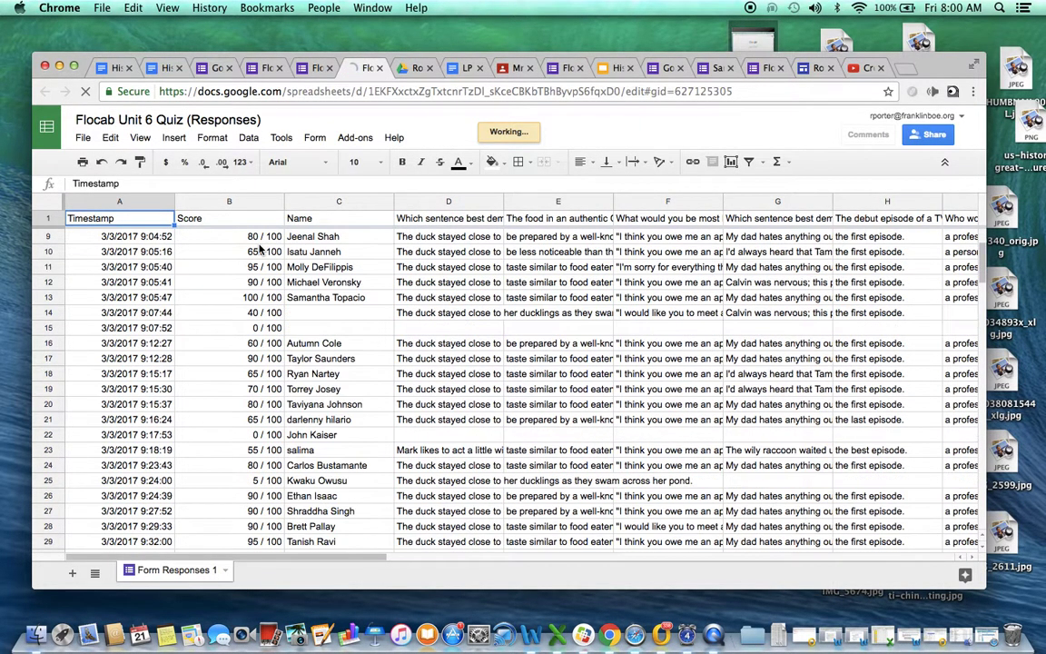
scroll(396, 307, down, 1)
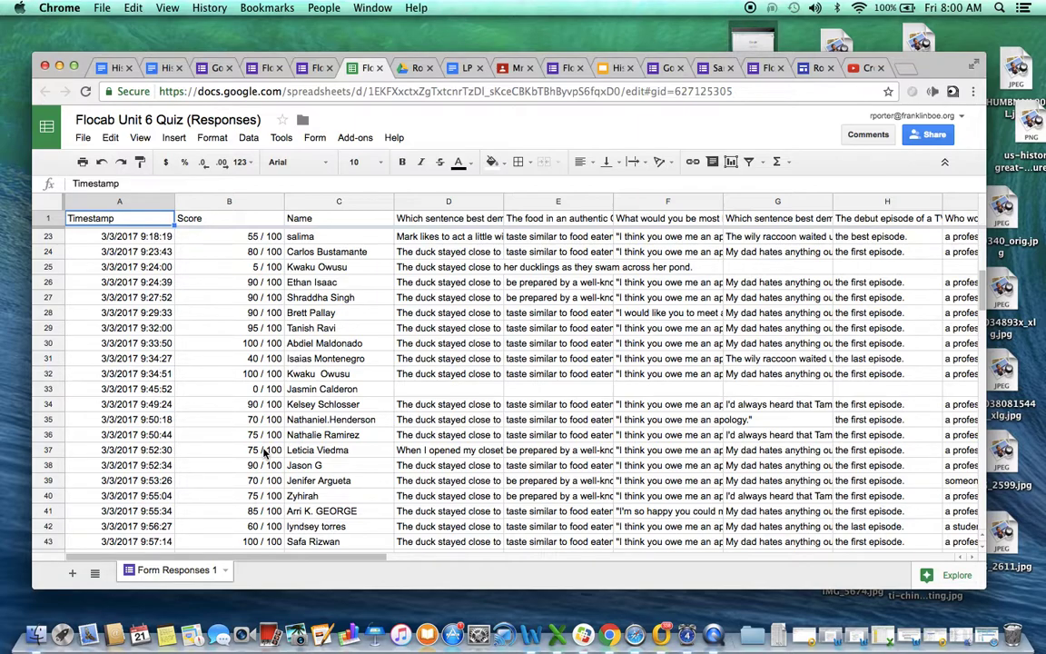
scroll(264, 452, up, 10)
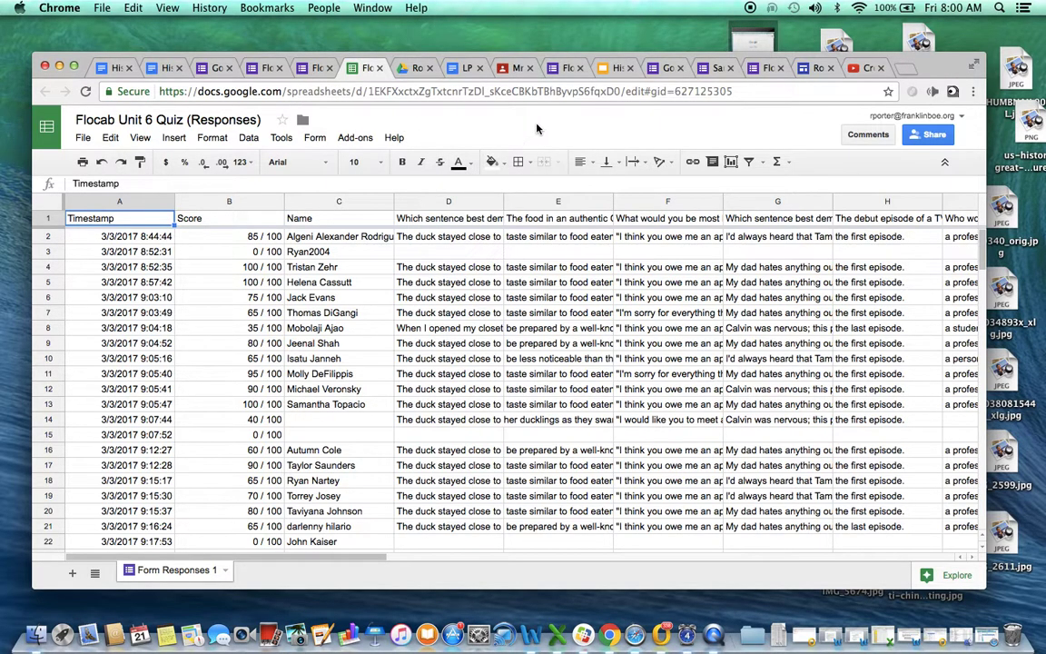
Return to the Google Forms home page and open the Companion Book Exit Ticket form from the recent forms.
click(214, 71)
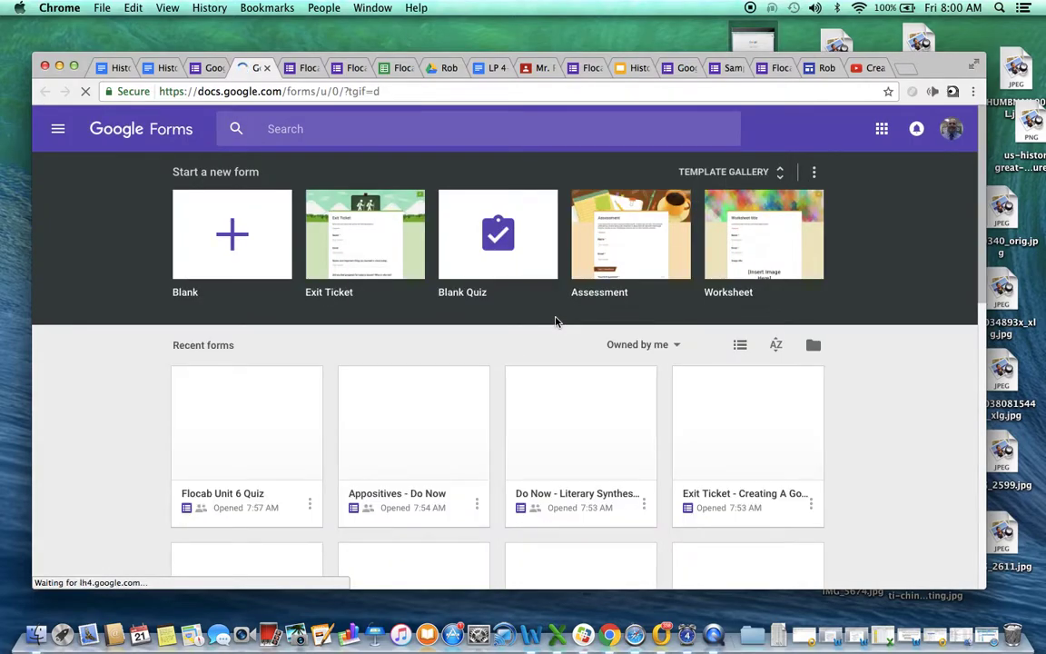
scroll(862, 380, down, 1)
scroll(849, 354, down, 5)
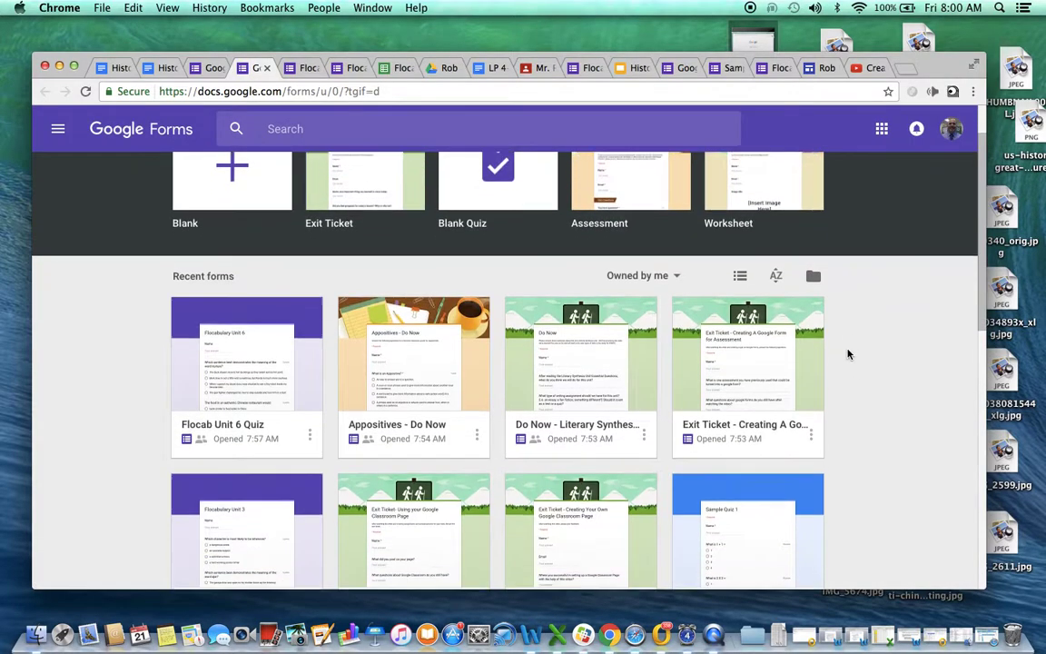
scroll(849, 354, down, 8)
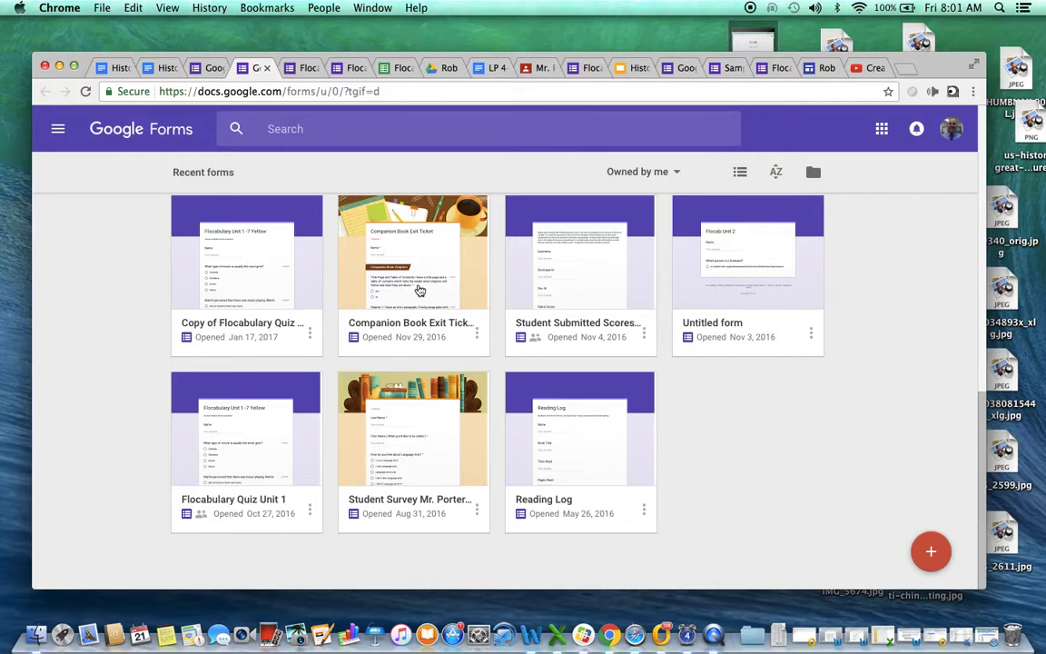
scroll(420, 291, up, 1)
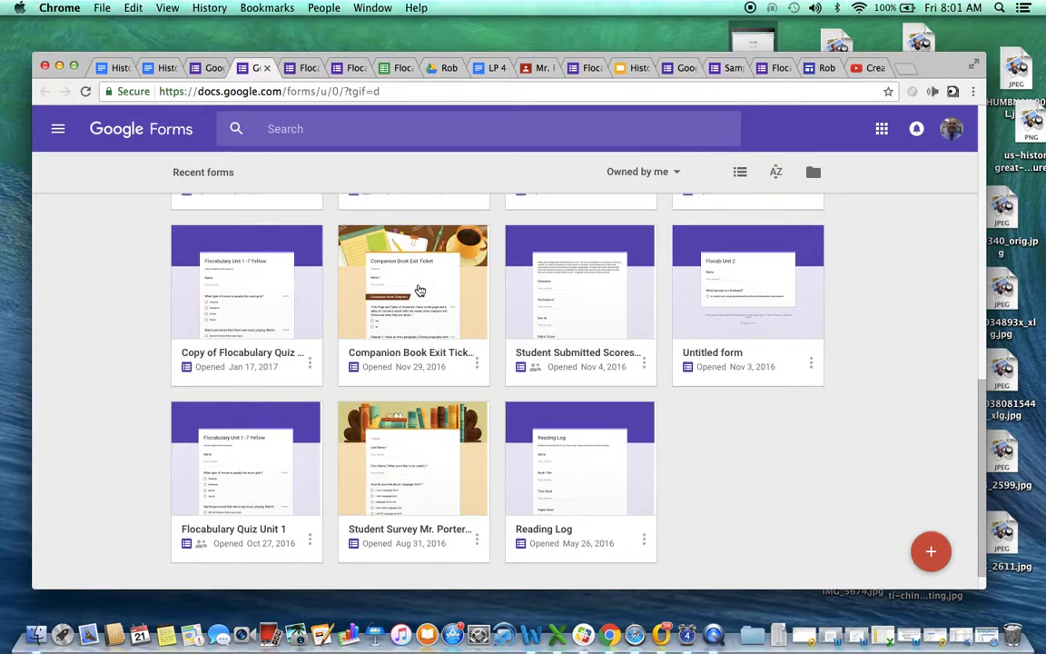
click(420, 291)
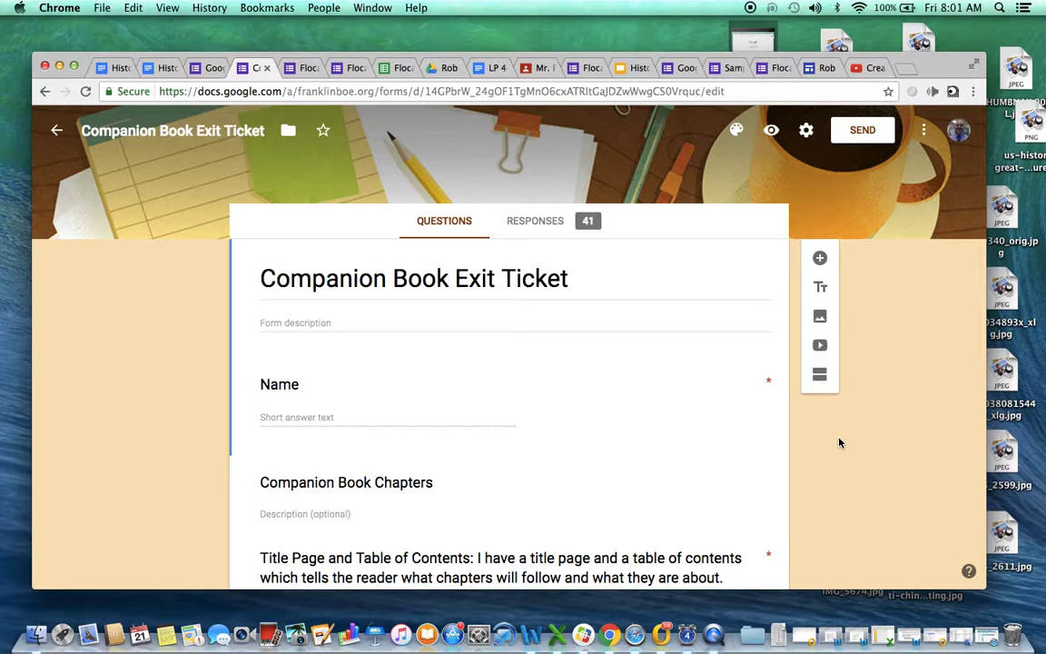
Examine the exit ticket's opening questions, covering the name, title page and table of contents, and the Chapter 1 checklist and thesis.
scroll(839, 442, down, 2)
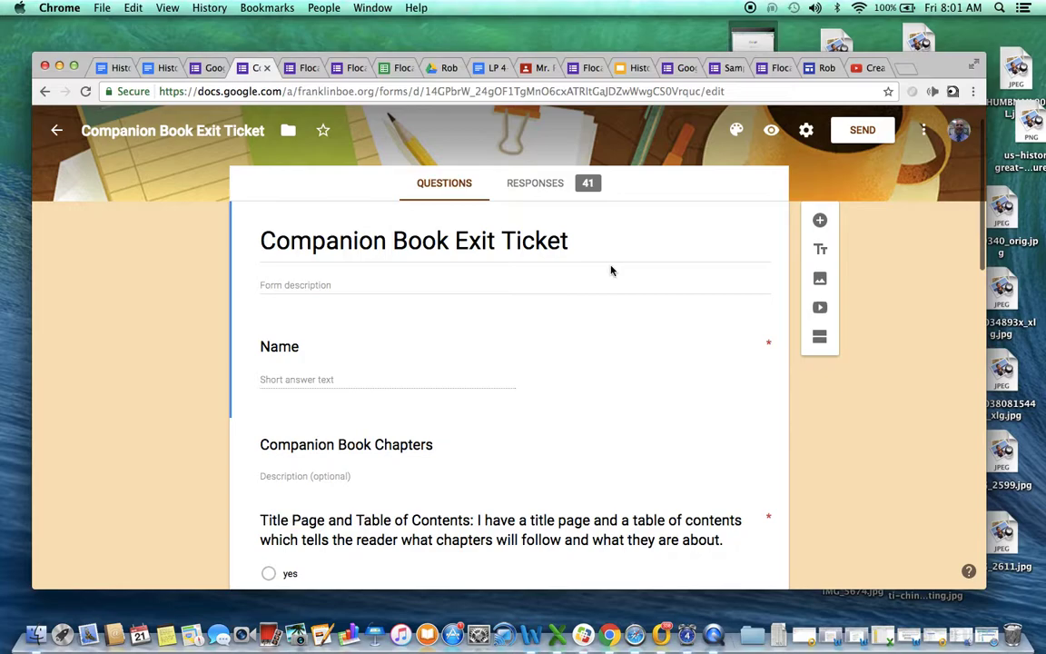
scroll(841, 455, down, 5)
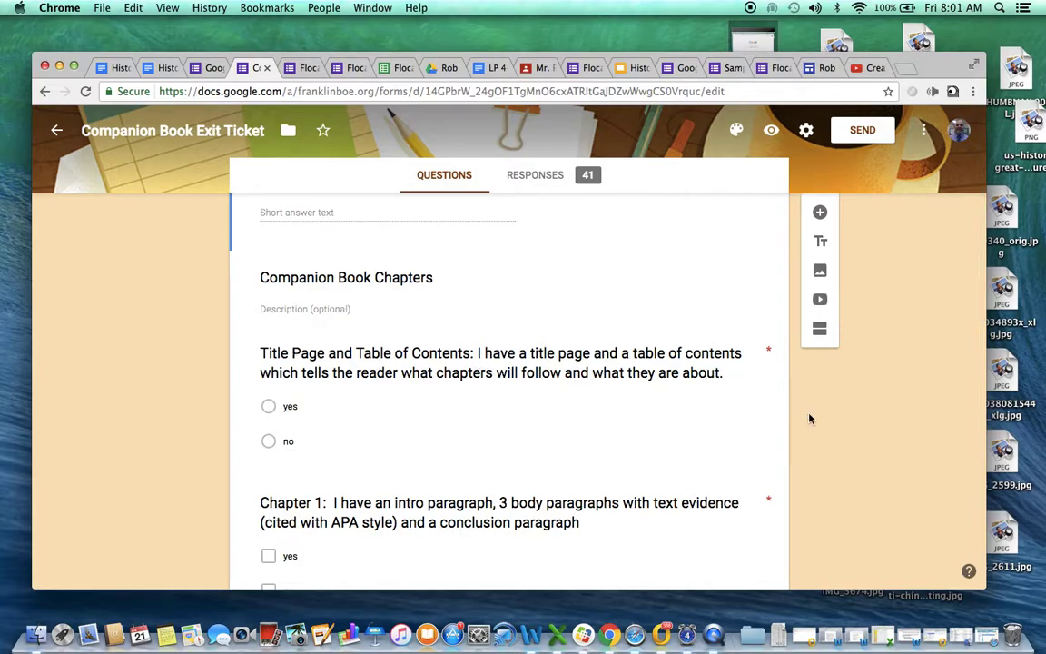
scroll(805, 420, down, 1)
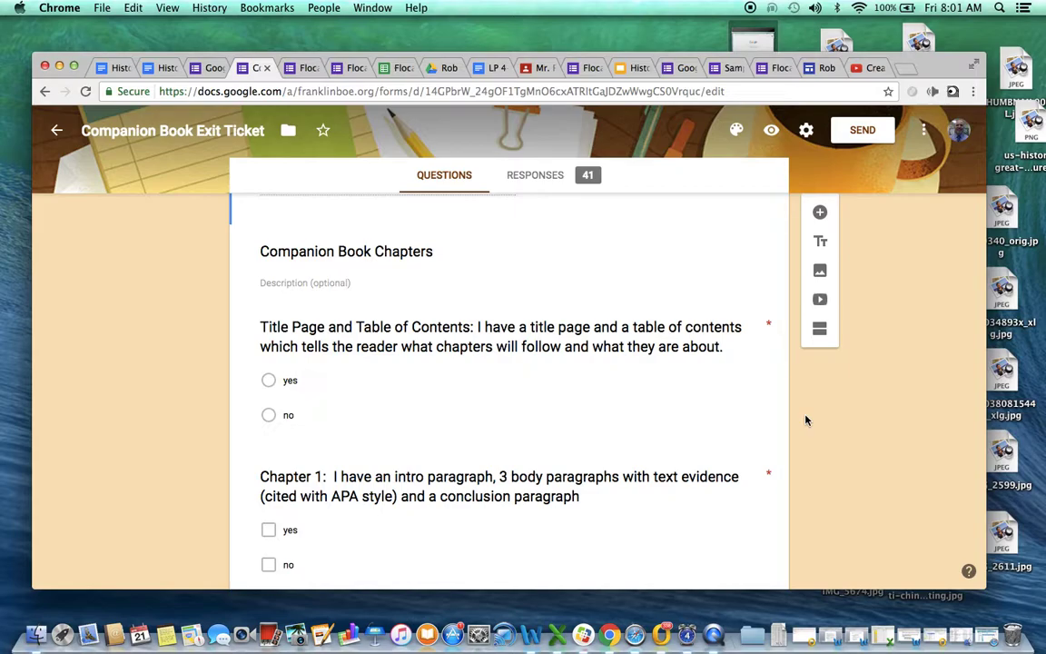
scroll(805, 419, down, 2)
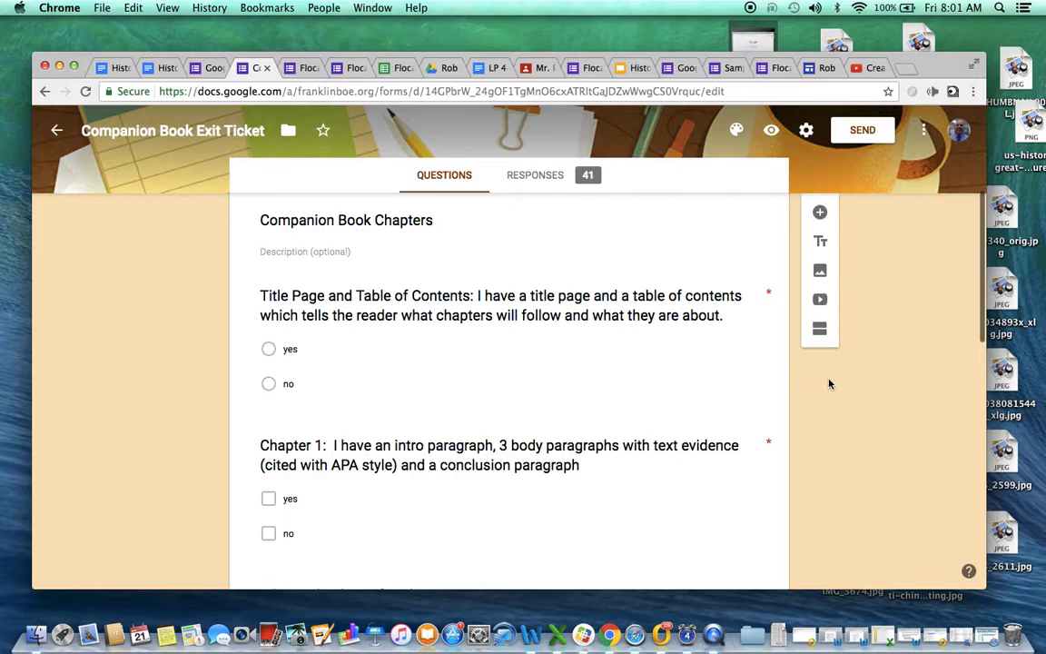
scroll(814, 400, down, 3)
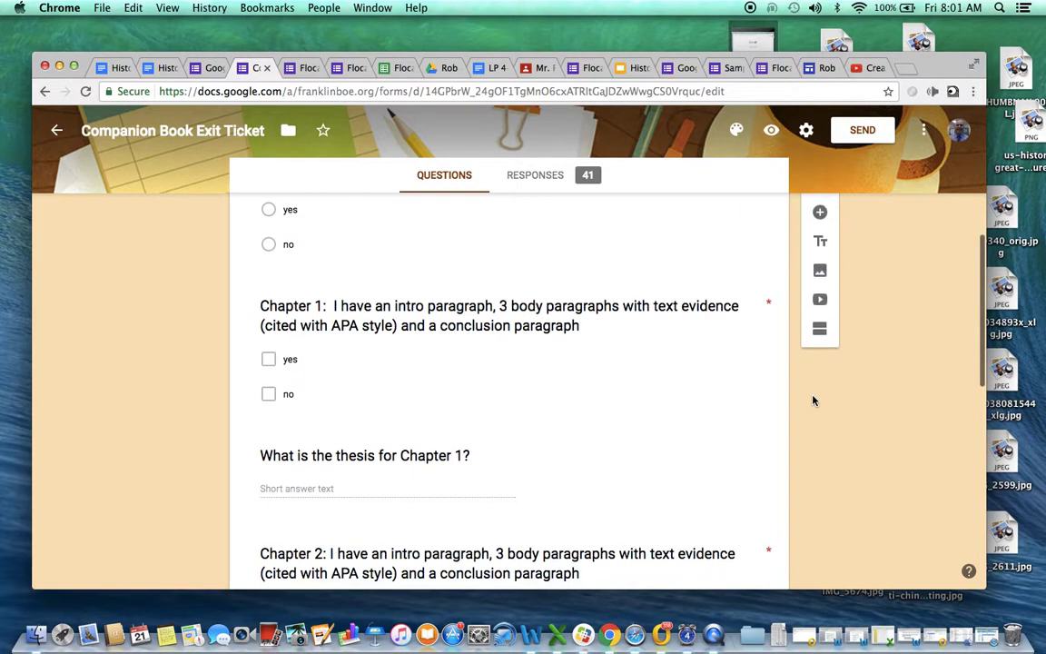
scroll(814, 400, down, 1)
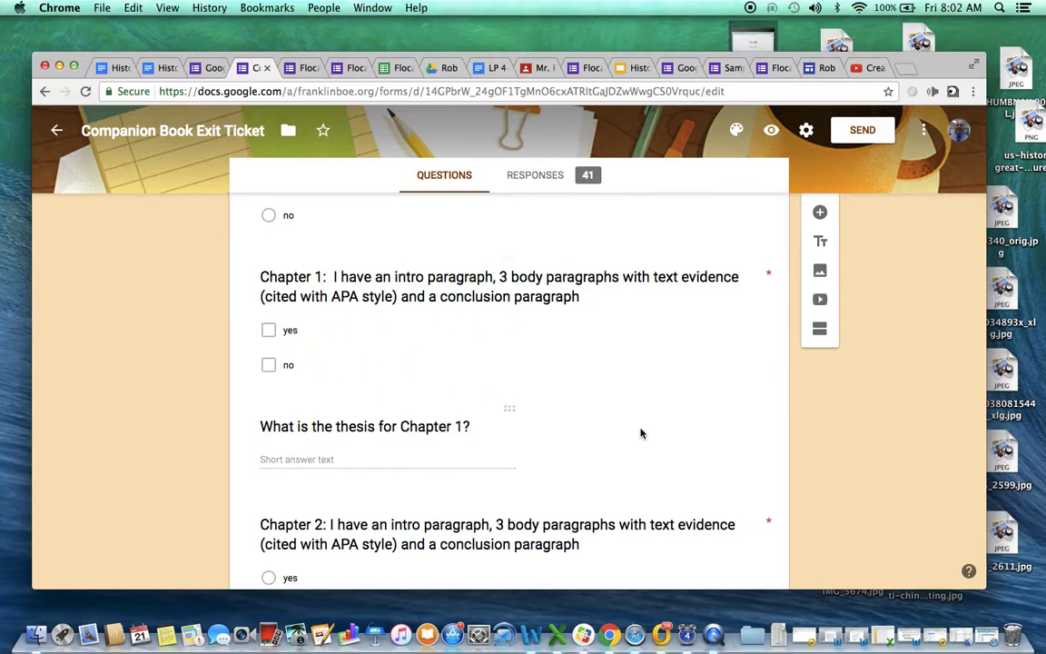
scroll(826, 443, down, 1)
scroll(825, 443, down, 2)
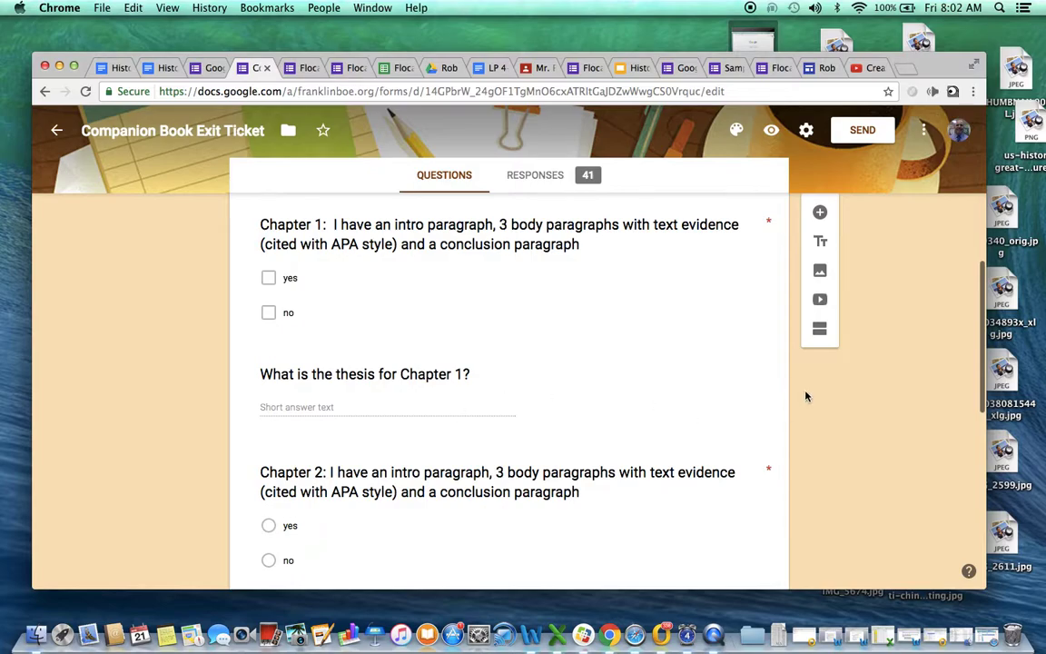
Review the exit ticket's remaining questions on Chapters 2 and 3 and the Chapter 4 Fan Fiction scene.
scroll(805, 397, down, 5)
scroll(805, 397, down, 6)
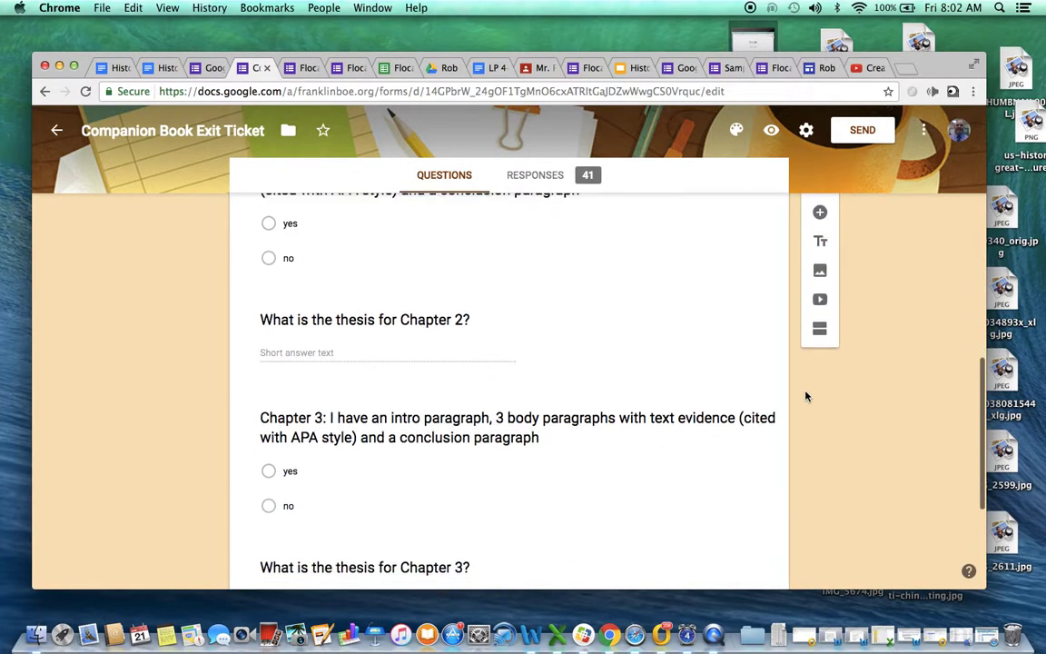
scroll(806, 396, down, 2)
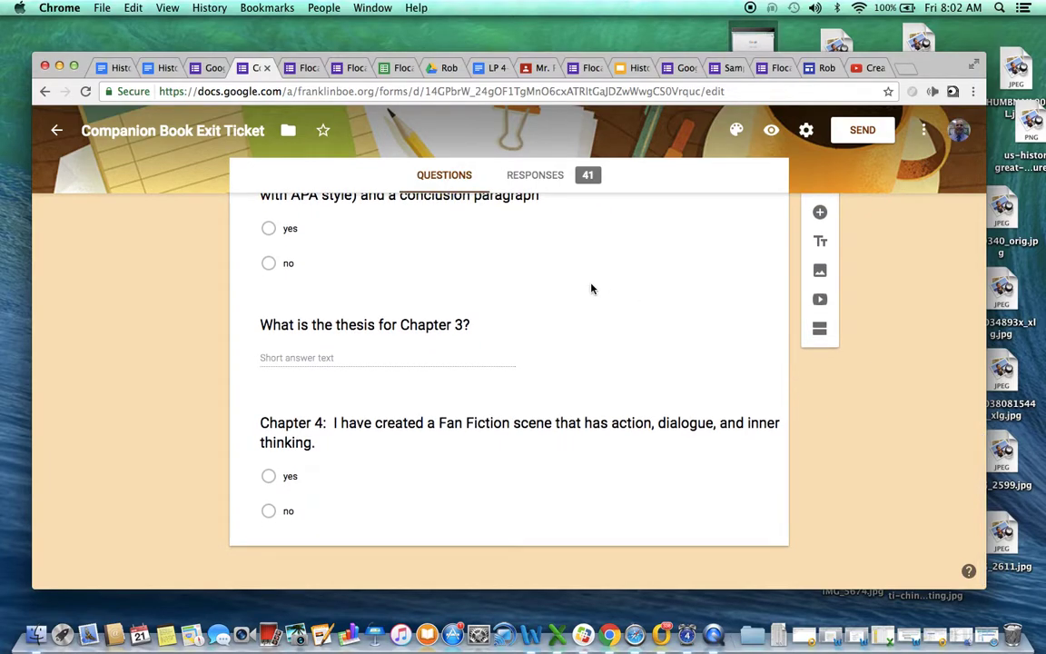
scroll(864, 398, down, 1)
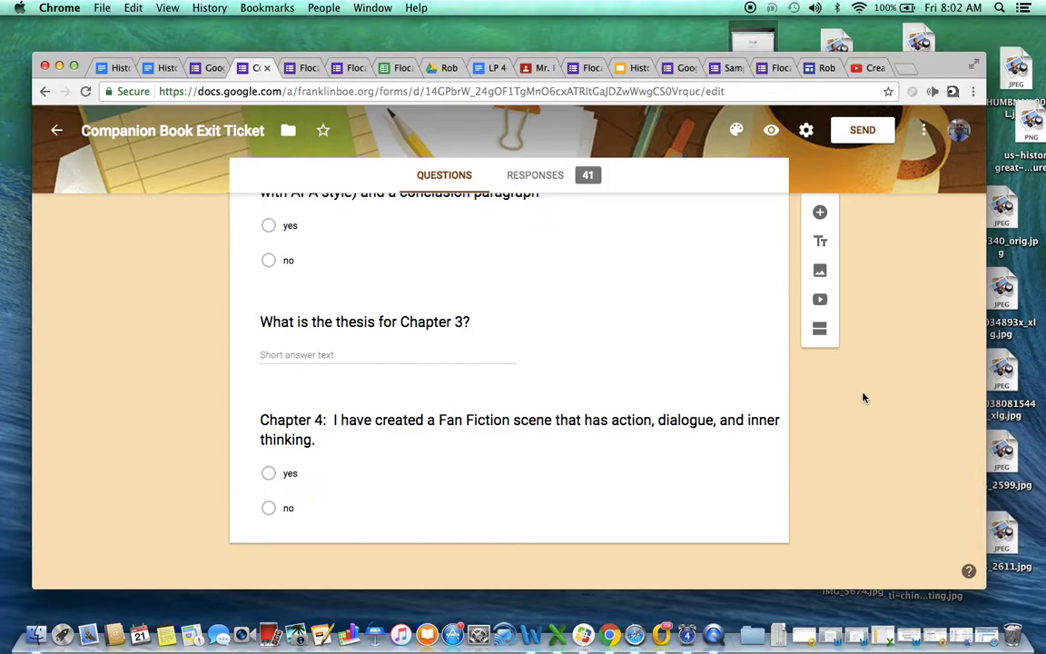
scroll(863, 398, up, 1)
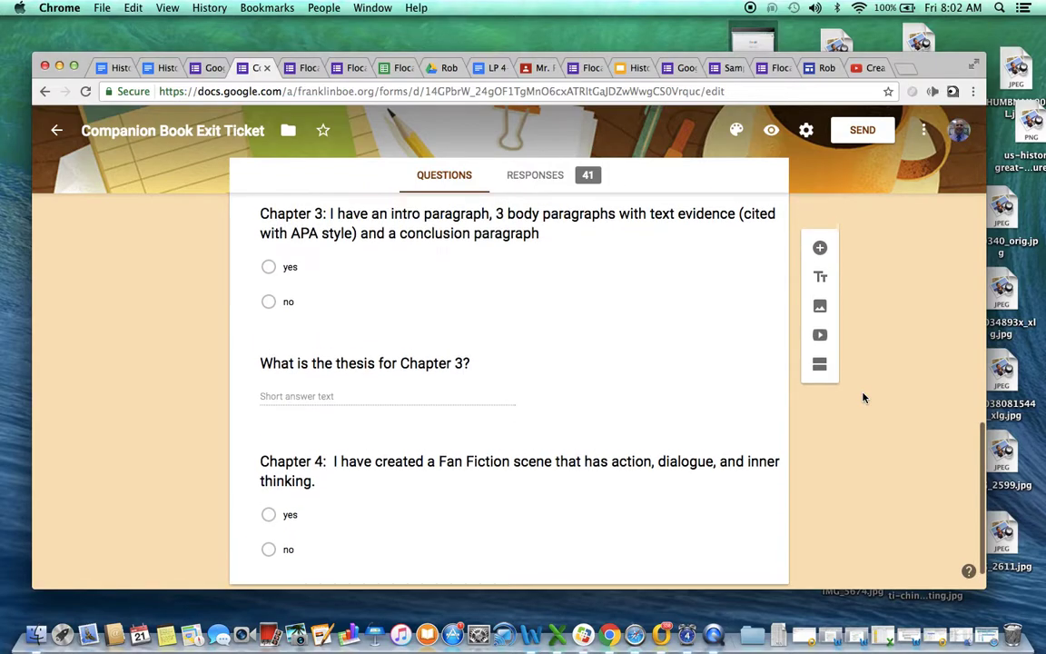
scroll(864, 397, up, 10)
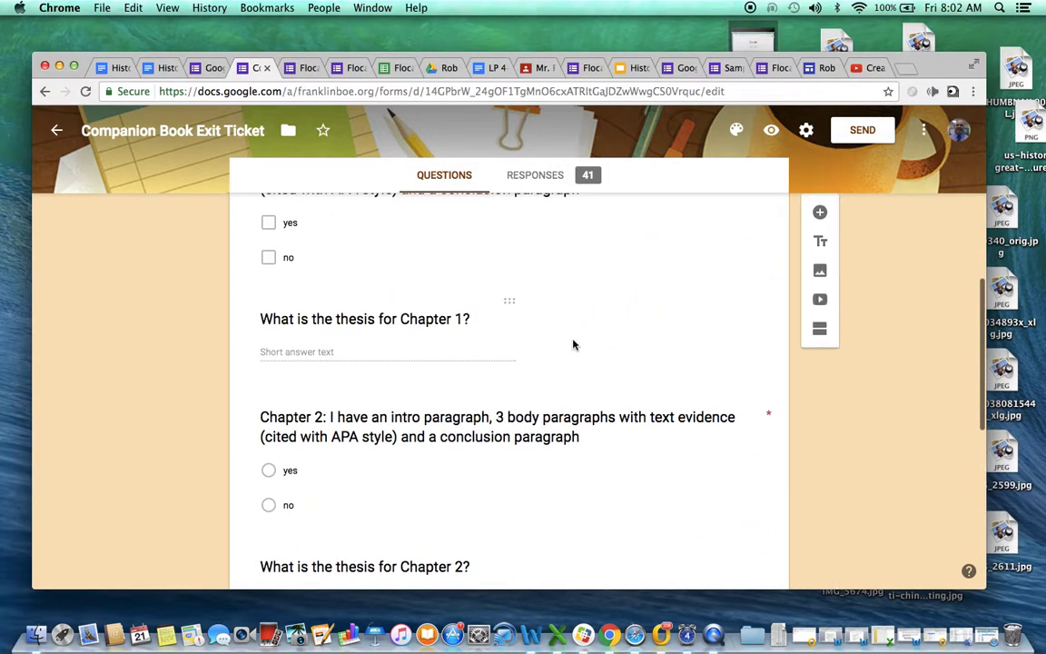
scroll(572, 345, up, 10)
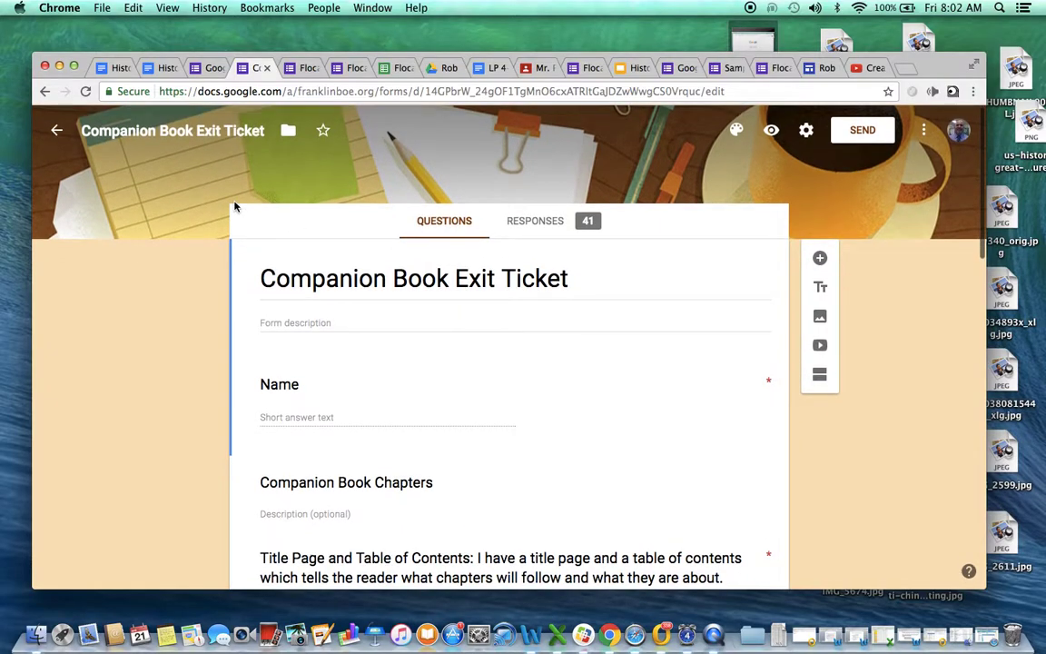
Go back to the forms list, browse the recent forms and open Appositives - Do Now.
click(94, 134)
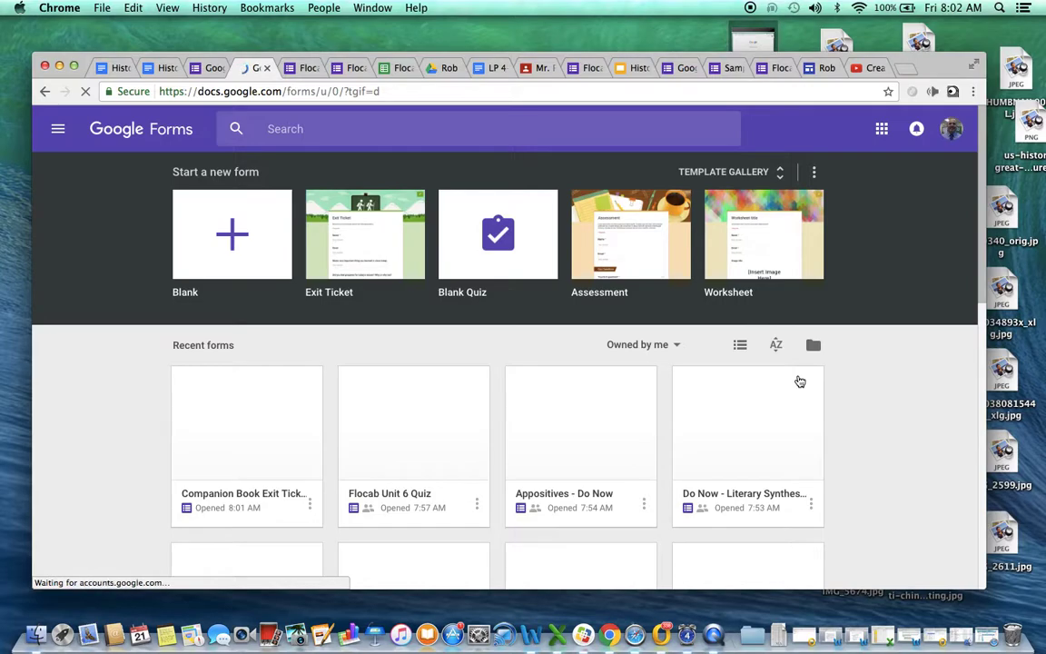
scroll(855, 411, down, 5)
scroll(854, 364, down, 5)
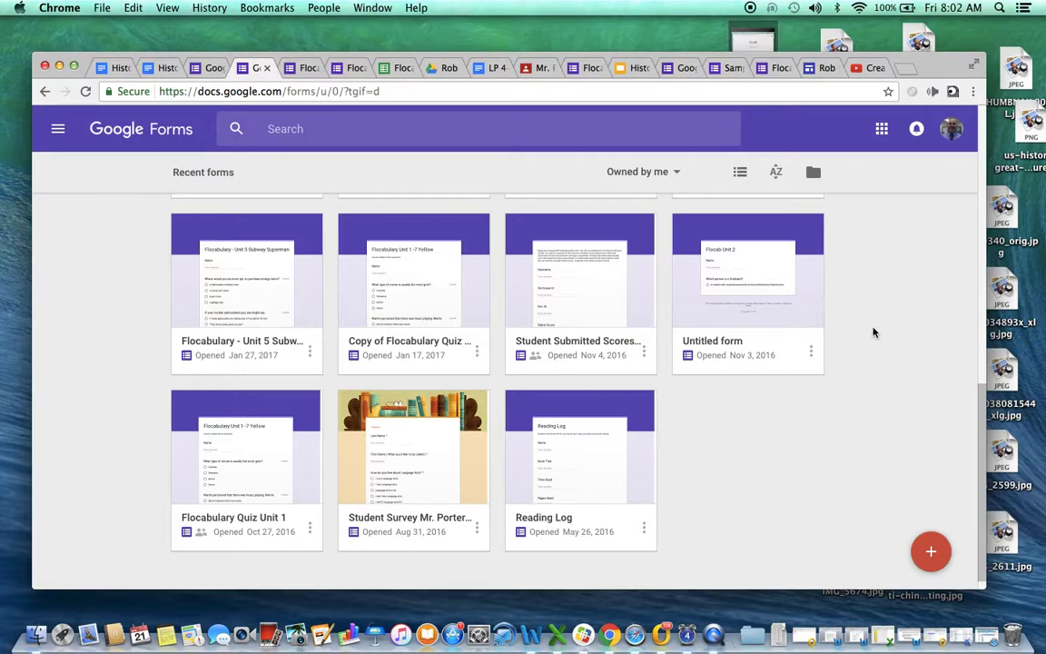
scroll(873, 332, up, 5)
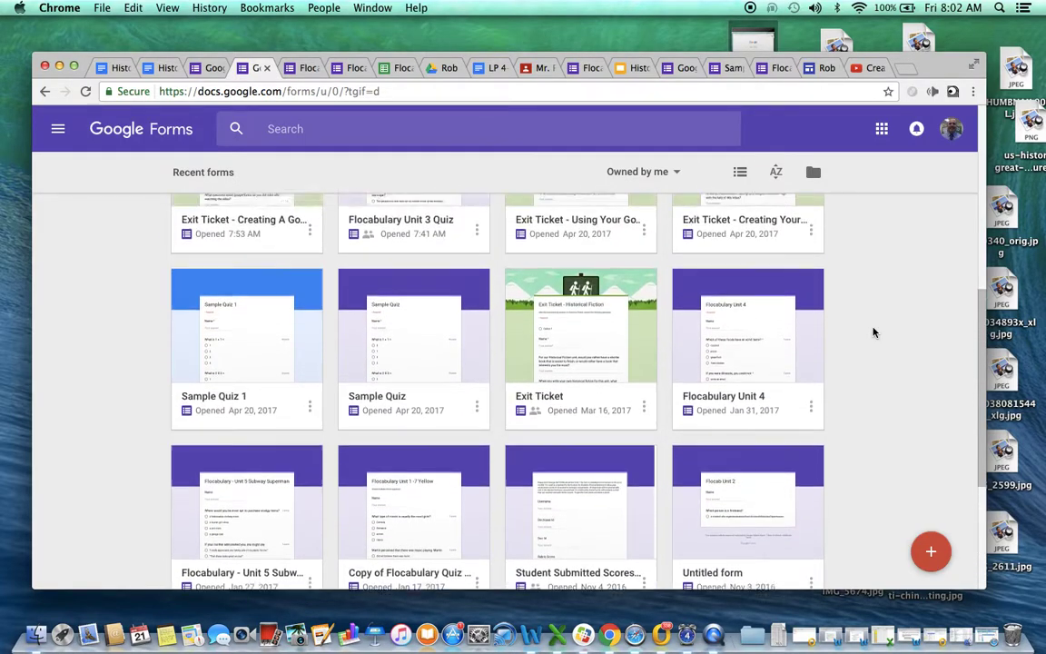
scroll(873, 332, up, 3)
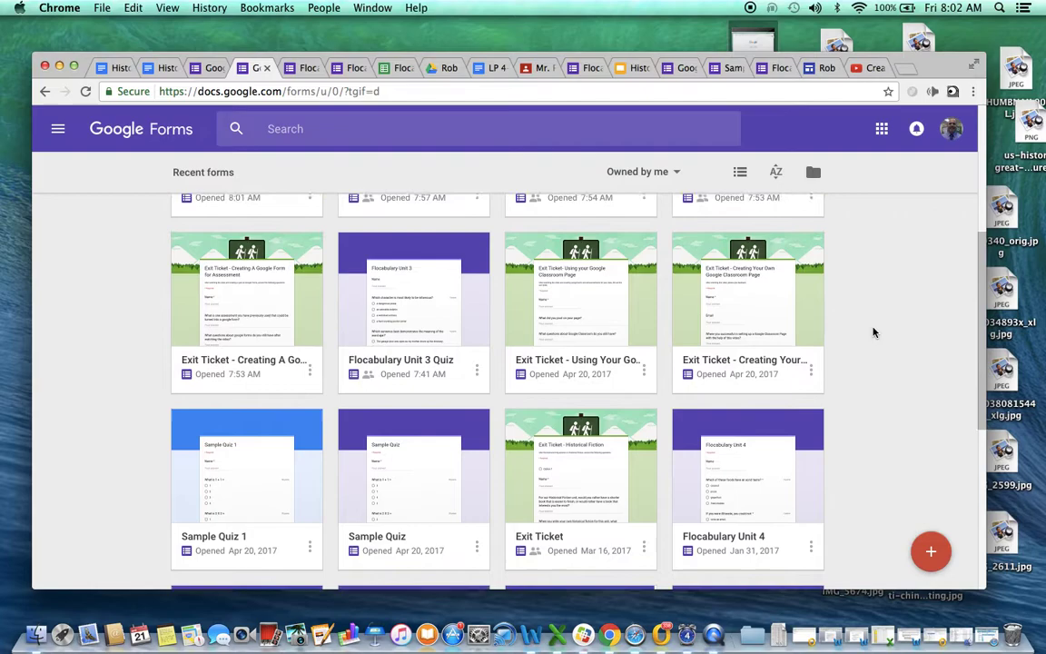
scroll(872, 333, up, 4)
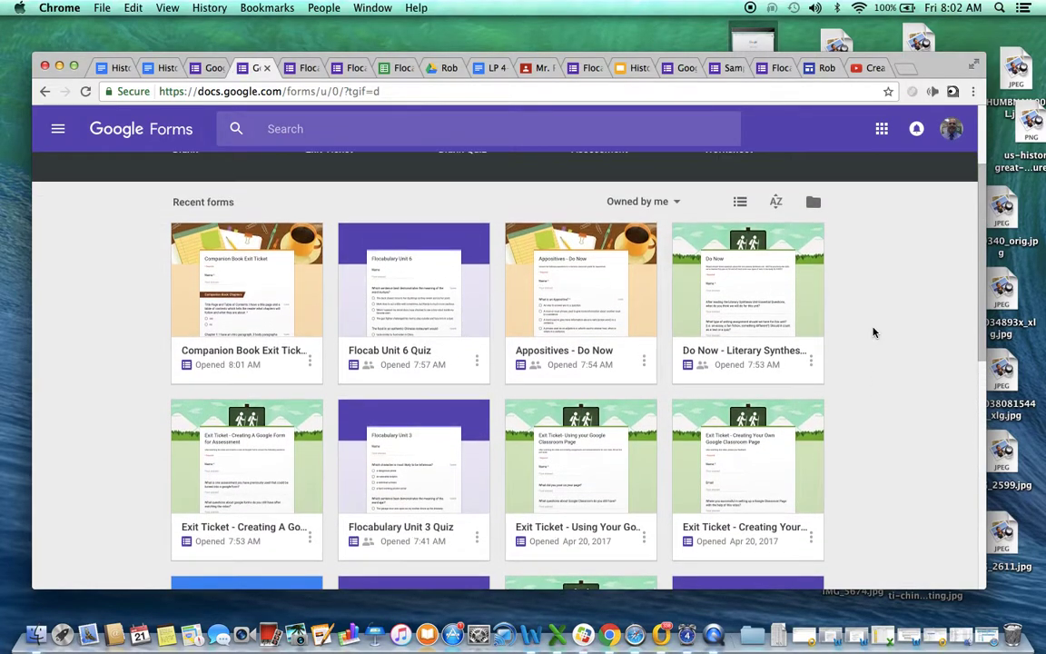
scroll(873, 332, up, 1)
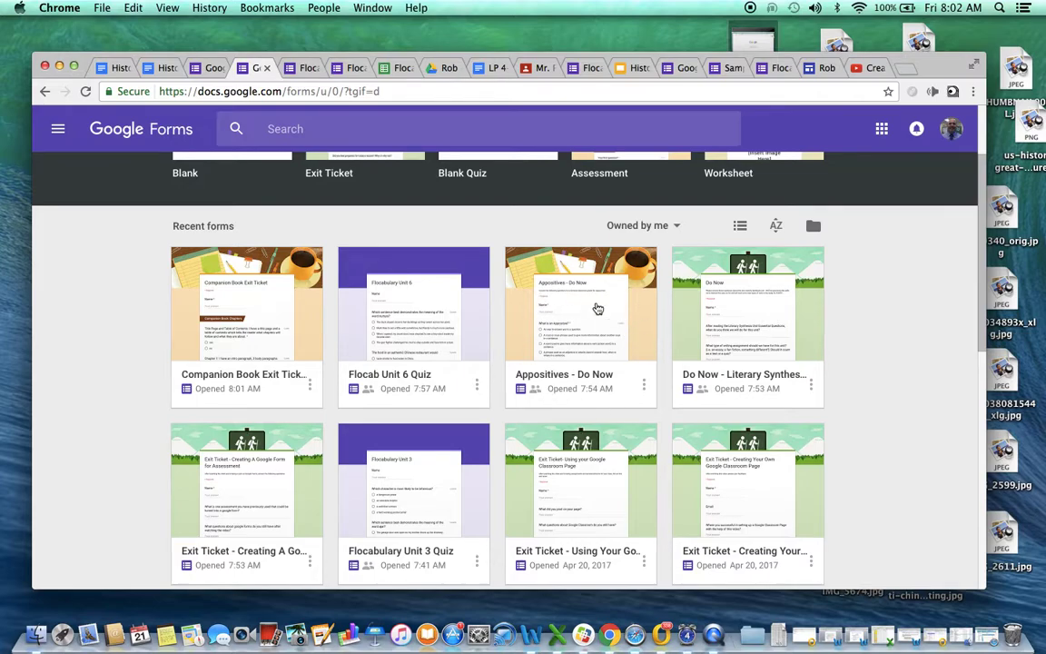
click(516, 354)
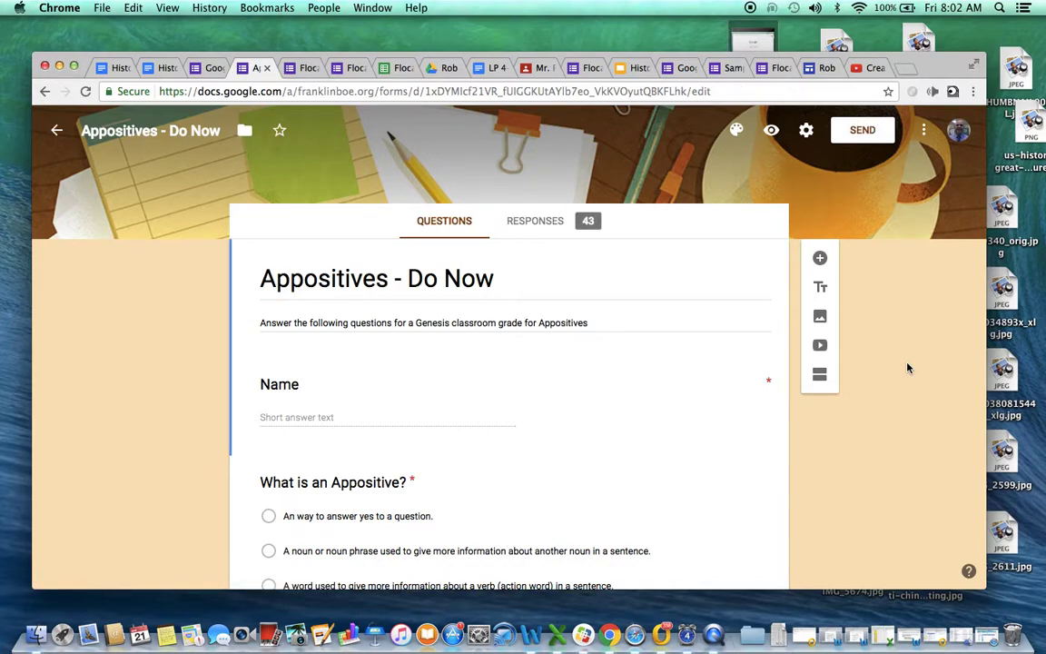
Review the Appositives - Do Now questions, from the multiple-choice definition through the checkbox item to the short-answer sentence.
scroll(906, 362, down, 2)
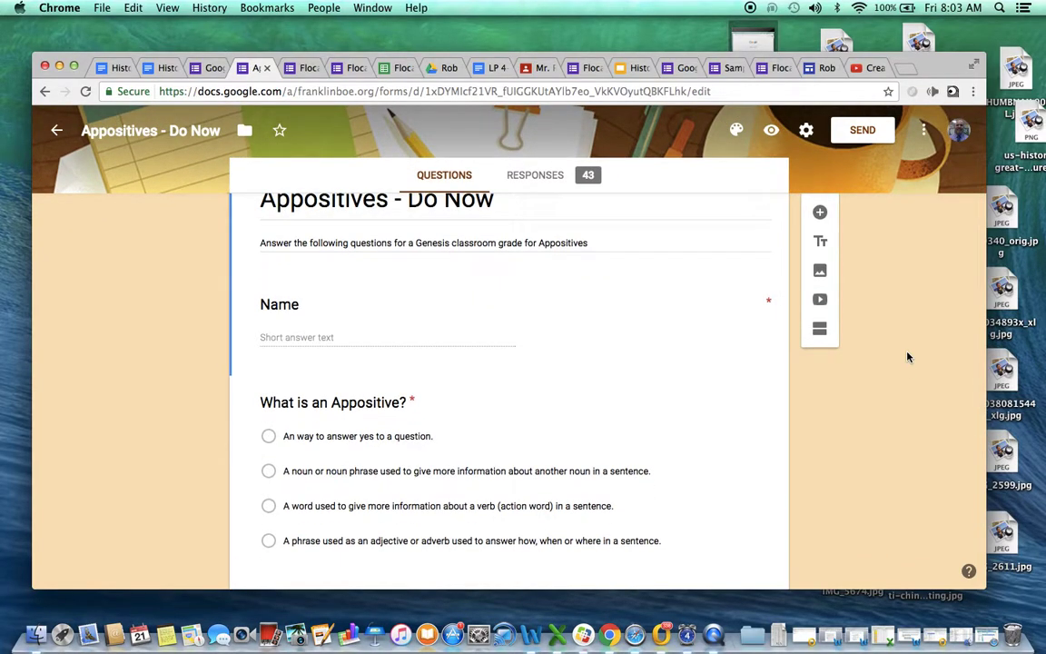
scroll(906, 357, up, 1)
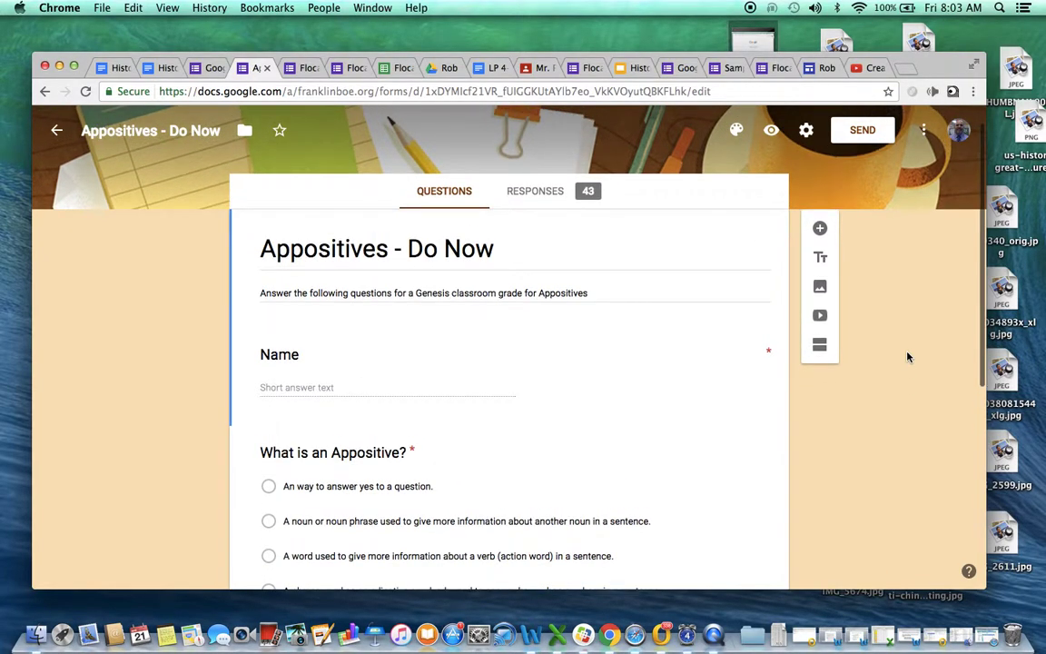
scroll(907, 357, down, 1)
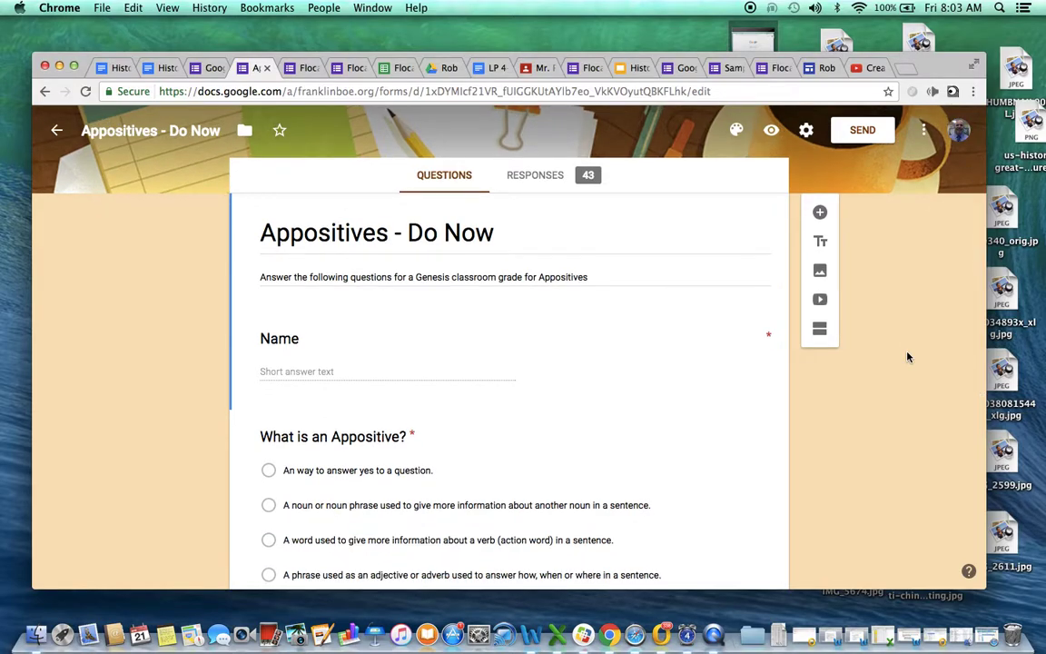
scroll(663, 429, down, 2)
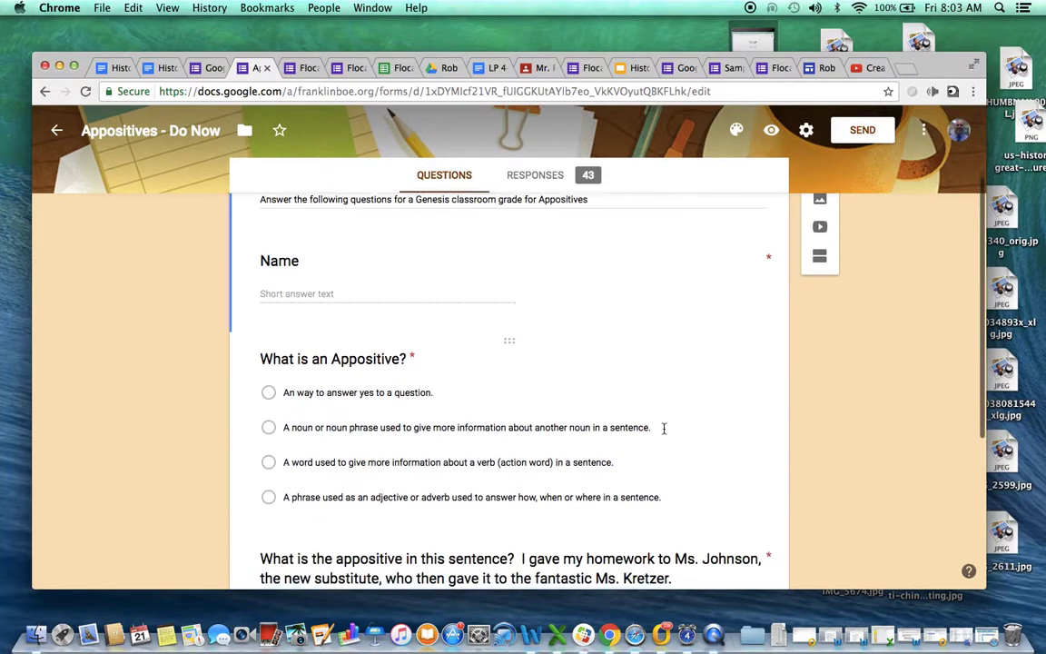
scroll(664, 429, down, 1)
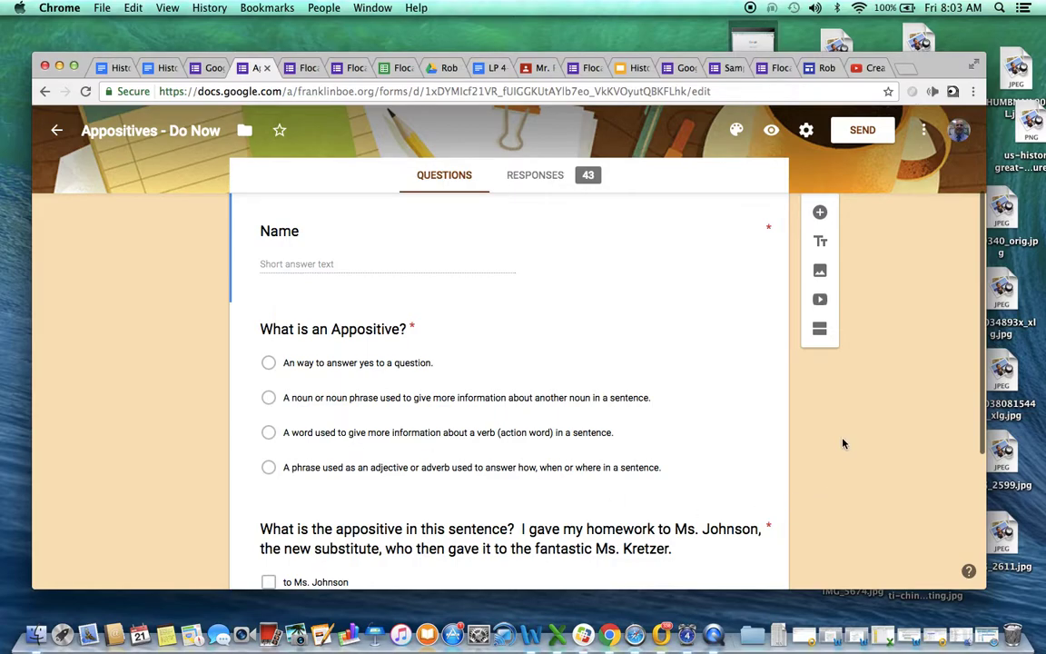
scroll(845, 442, down, 5)
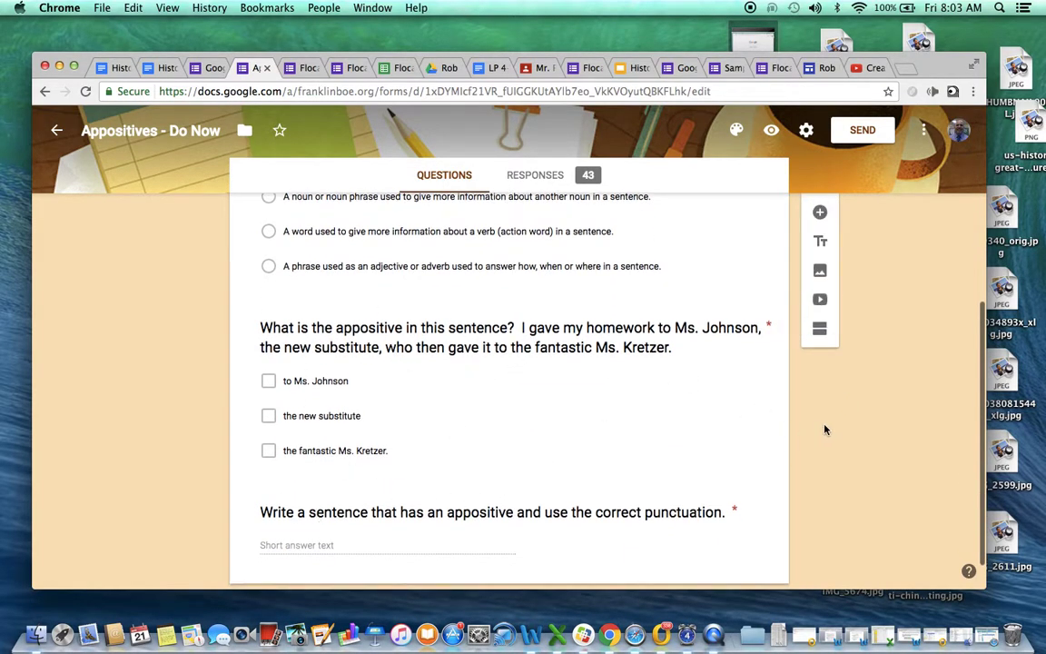
scroll(826, 429, down, 1)
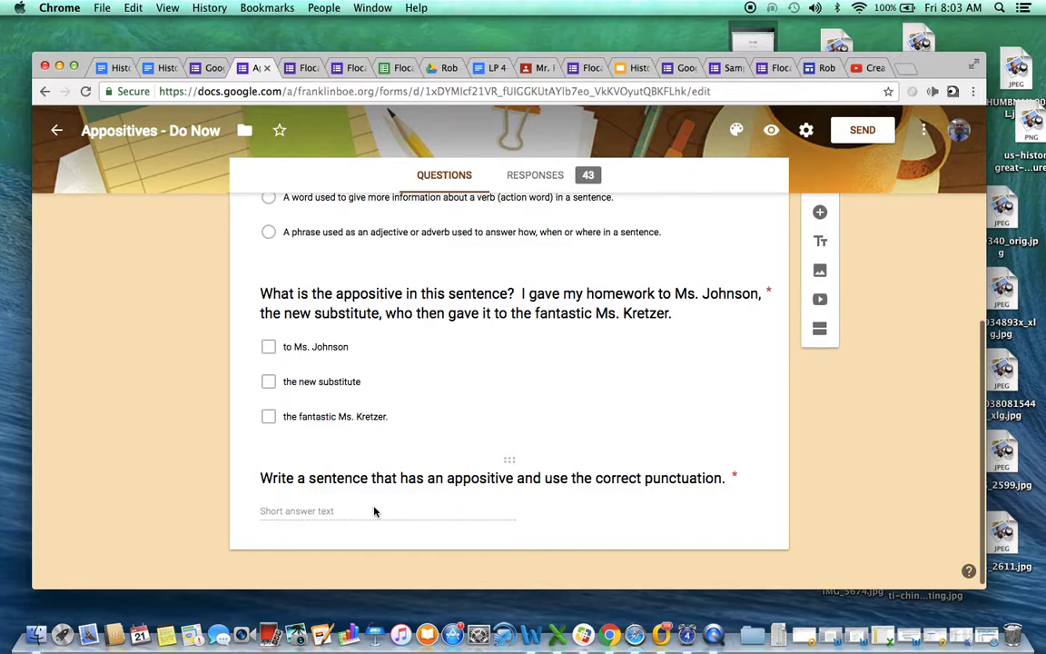
Show the individual responses to Appositives - Do Now and review the first submission's score, marked answers, correct answer and feedback.
click(545, 176)
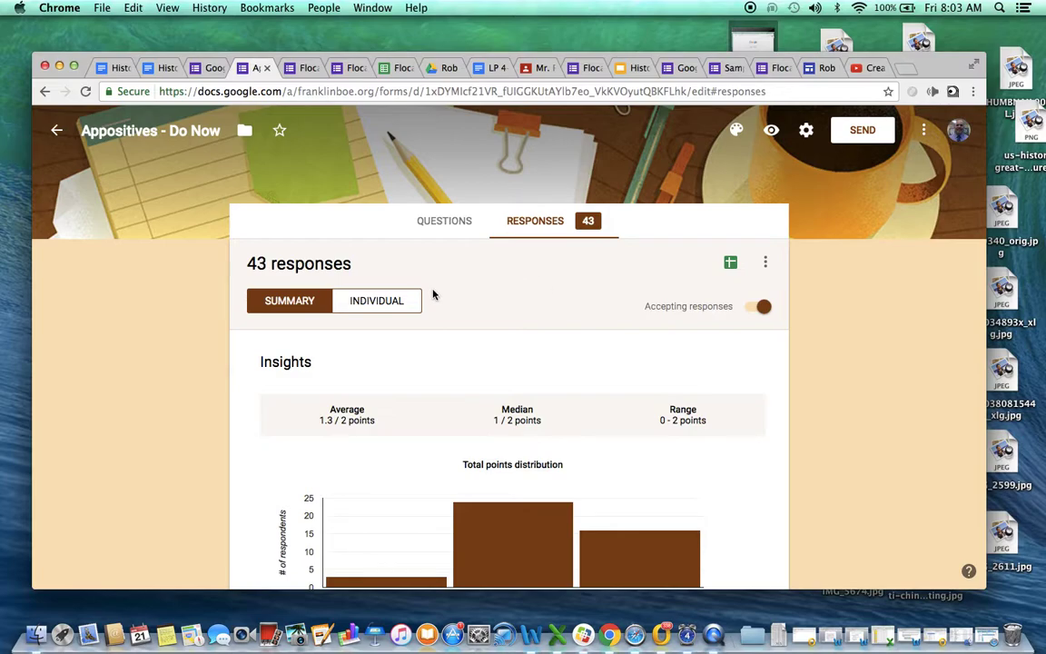
click(378, 309)
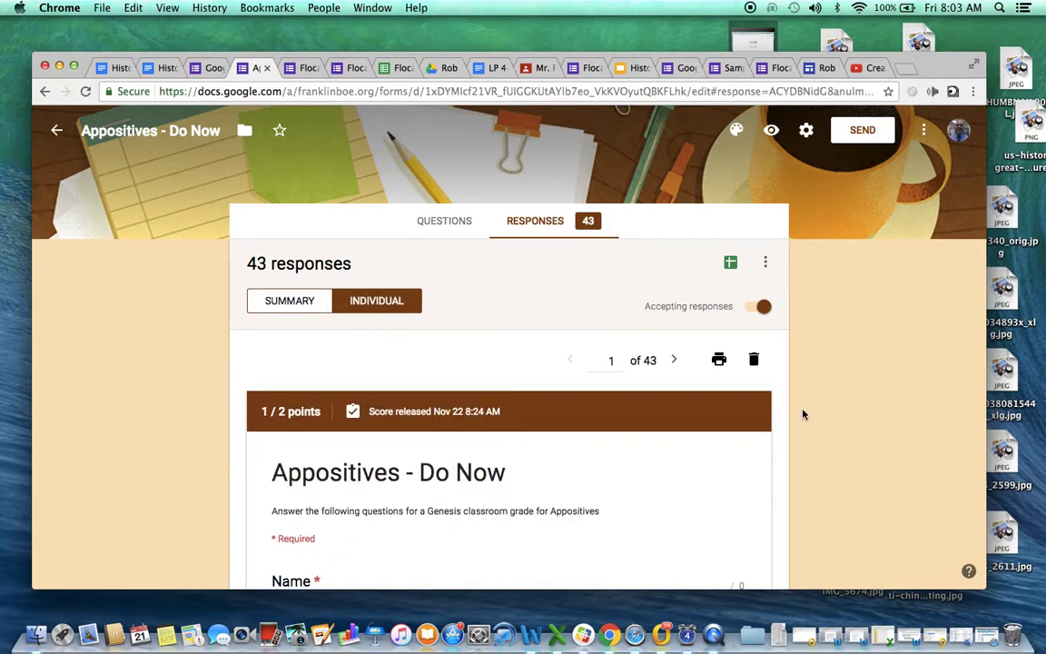
scroll(826, 406, down, 5)
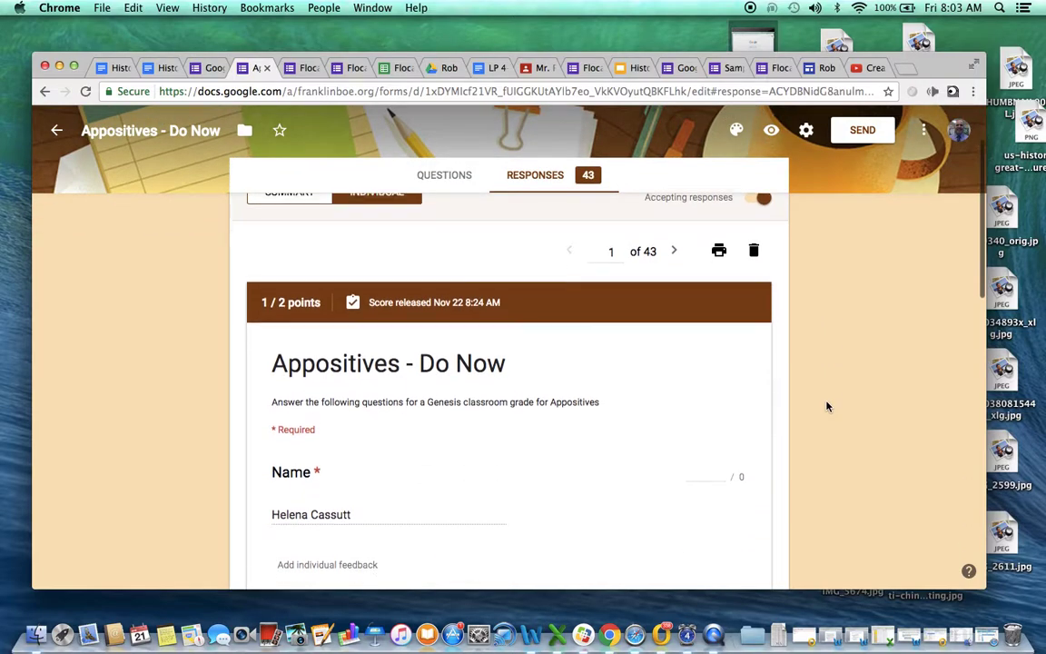
scroll(826, 406, down, 1)
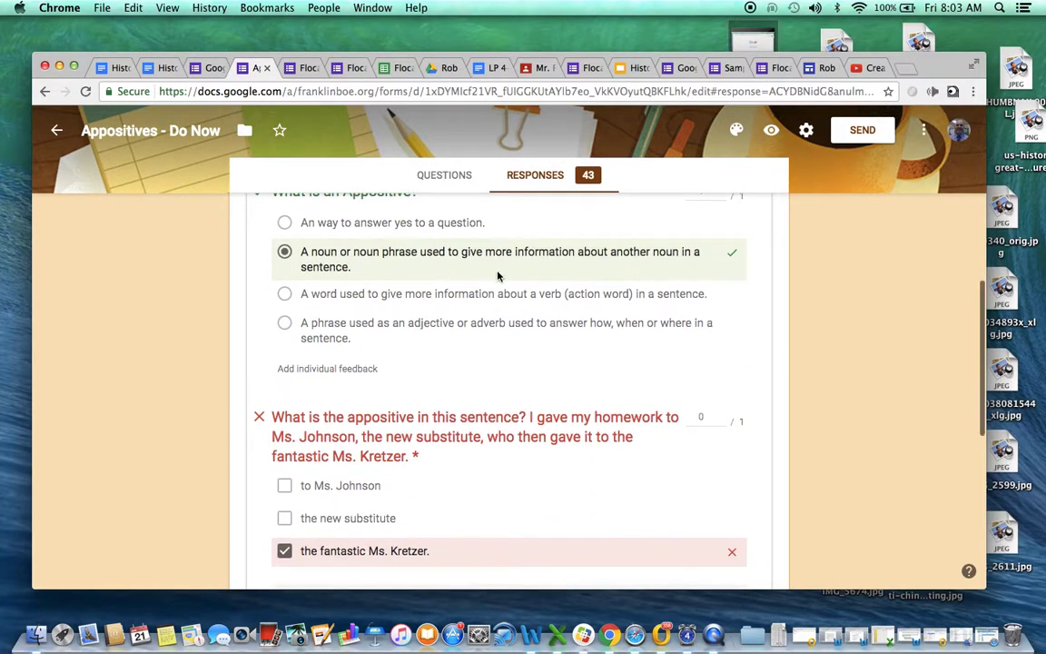
scroll(896, 339, down, 5)
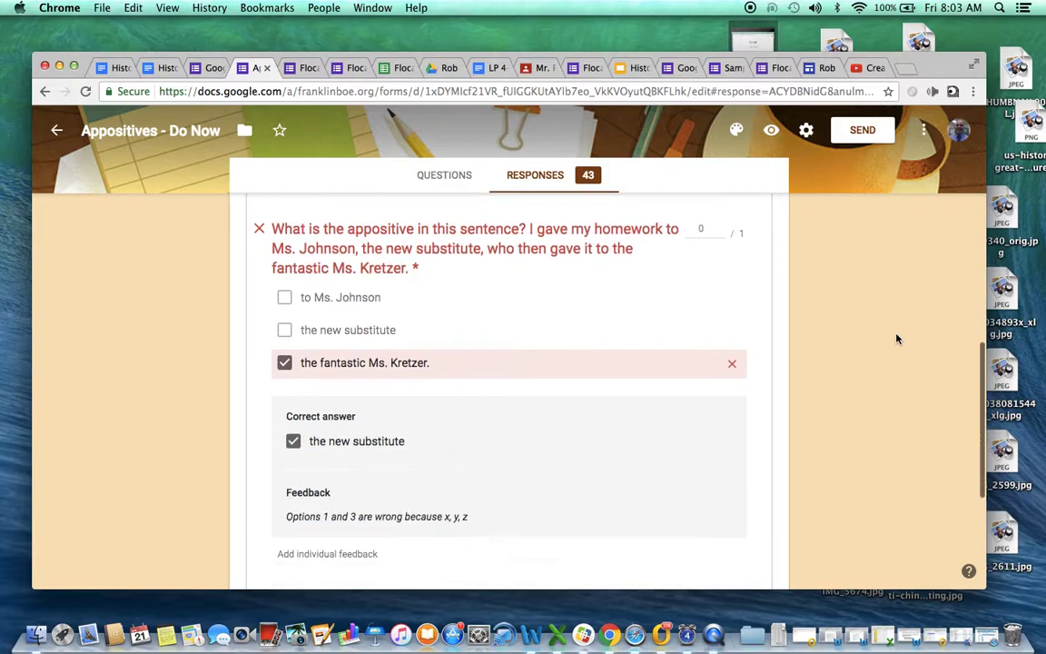
scroll(896, 339, down, 1)
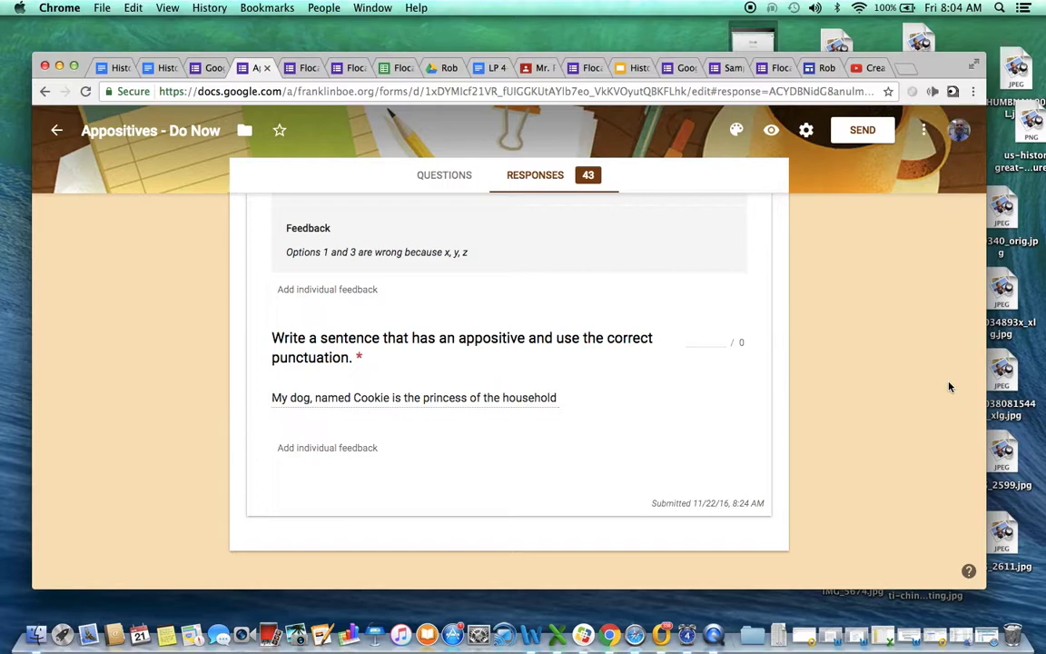
scroll(851, 343, up, 5)
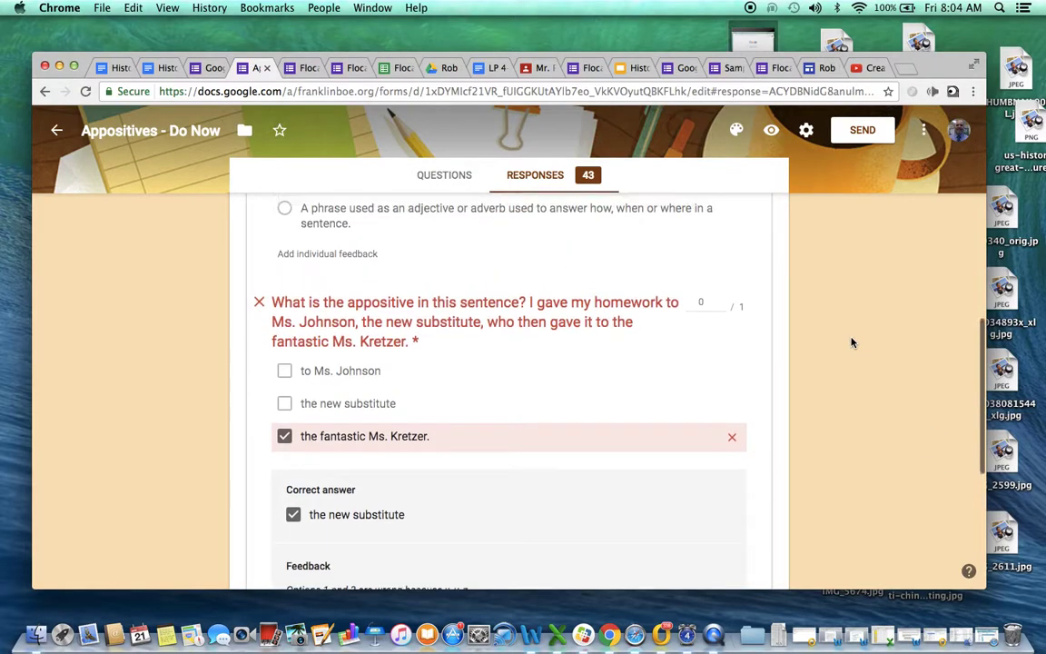
scroll(852, 343, up, 10)
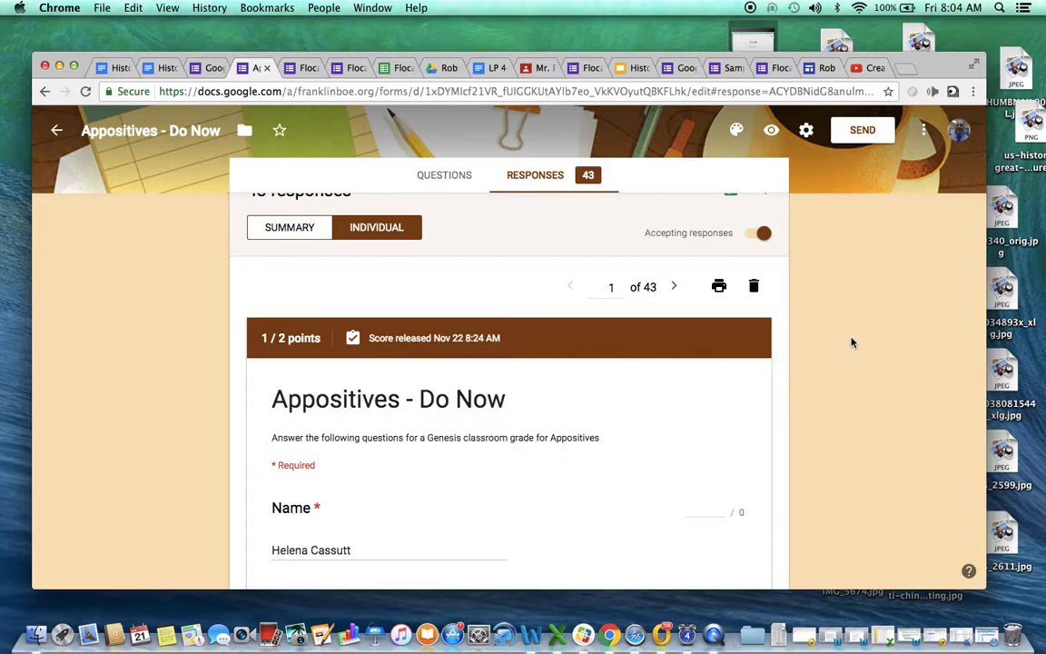
scroll(852, 343, up, 2)
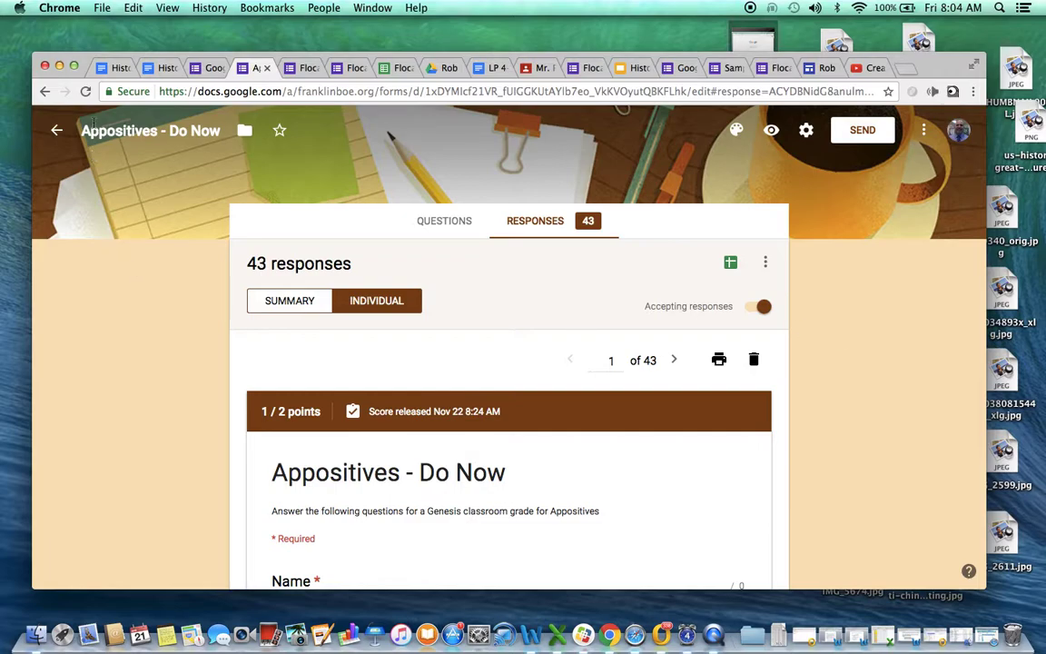
Switch briefly to the form's questions, return to the responses and go over the first submission again down to its written sentence.
click(445, 227)
click(527, 225)
scroll(828, 294, down, 1)
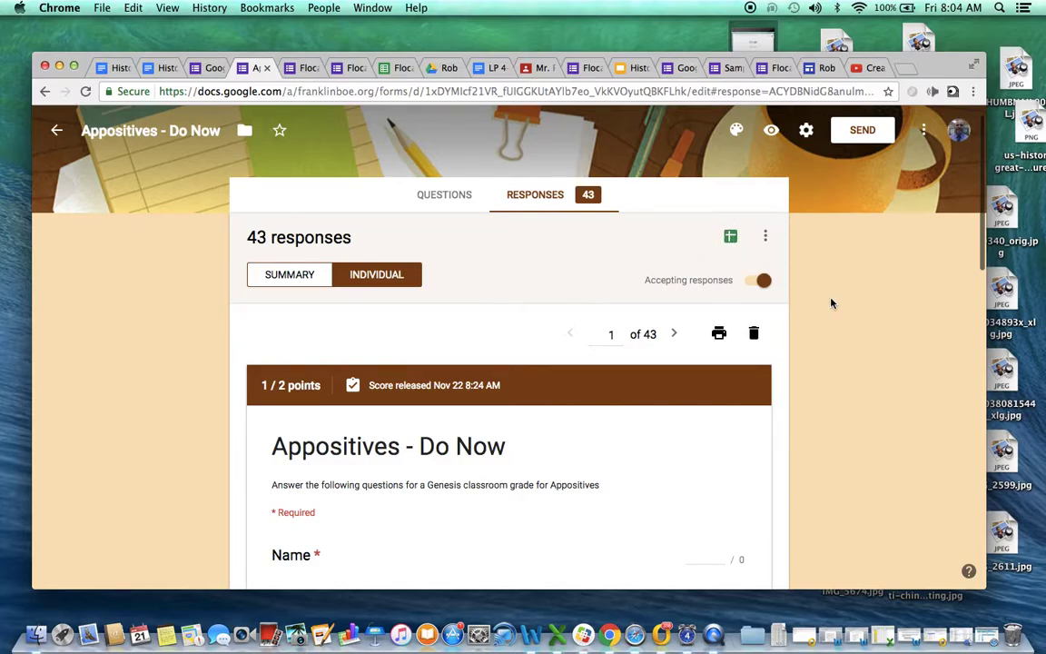
scroll(831, 303, down, 10)
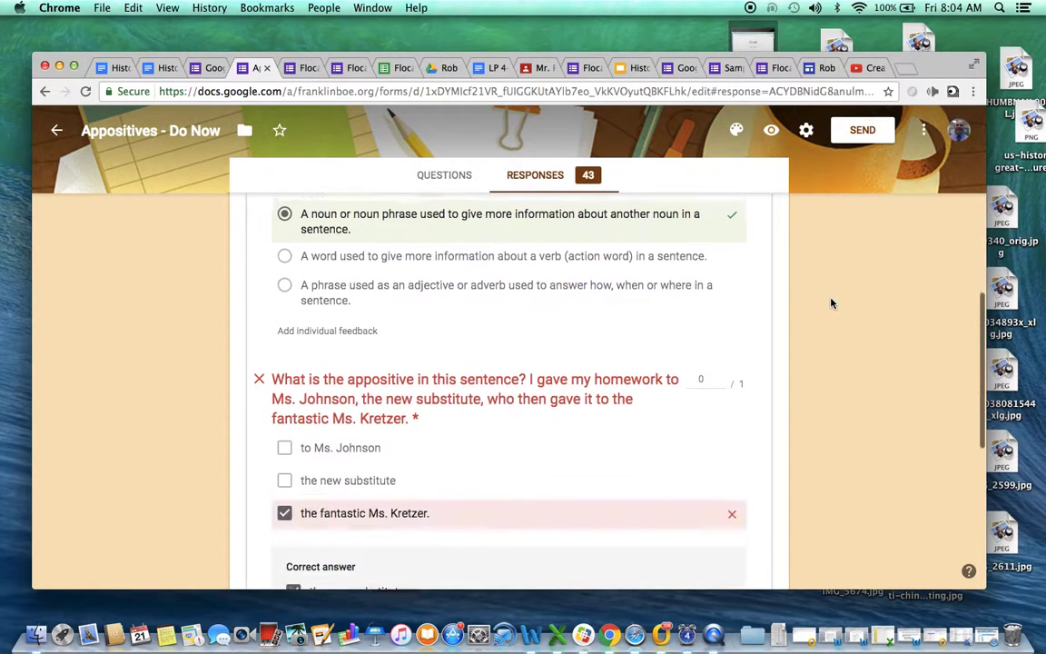
scroll(831, 302, down, 9)
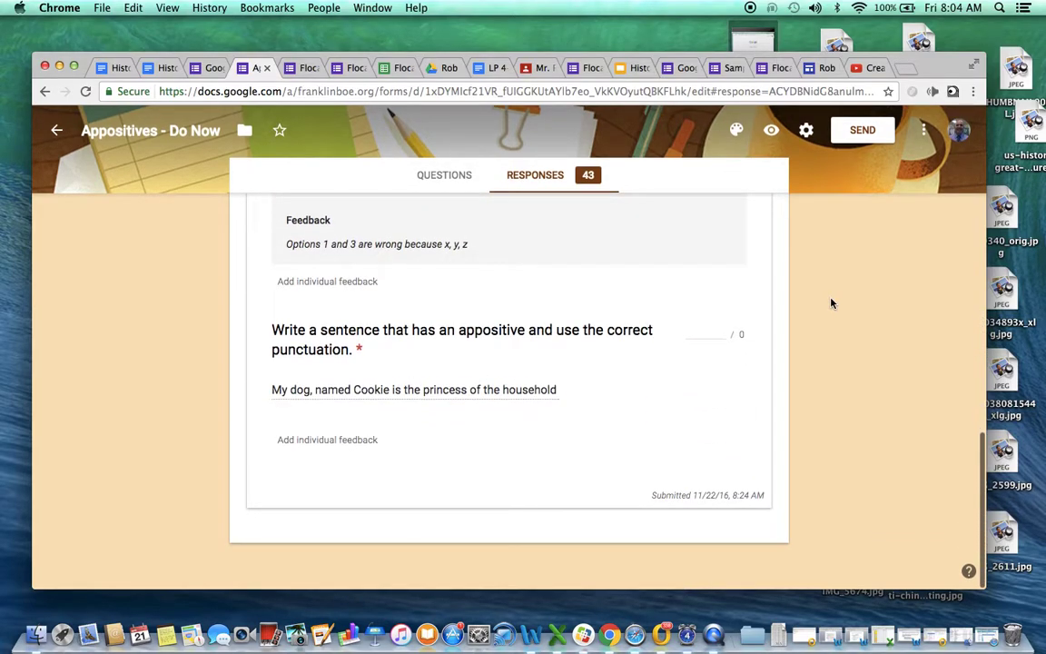
scroll(830, 304, up, 20)
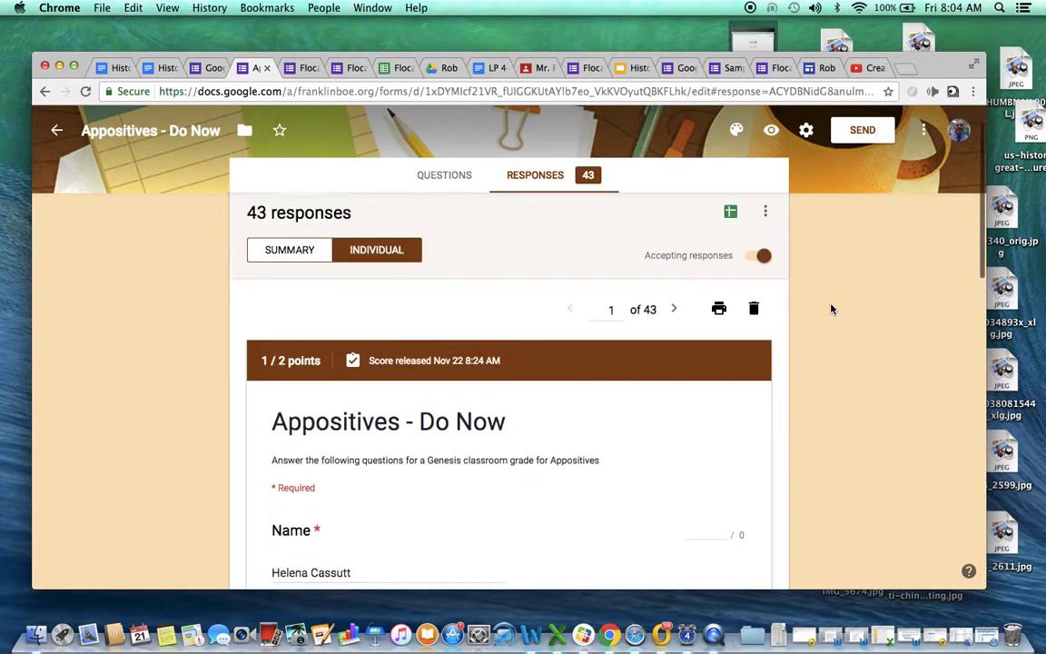
scroll(830, 310, up, 1)
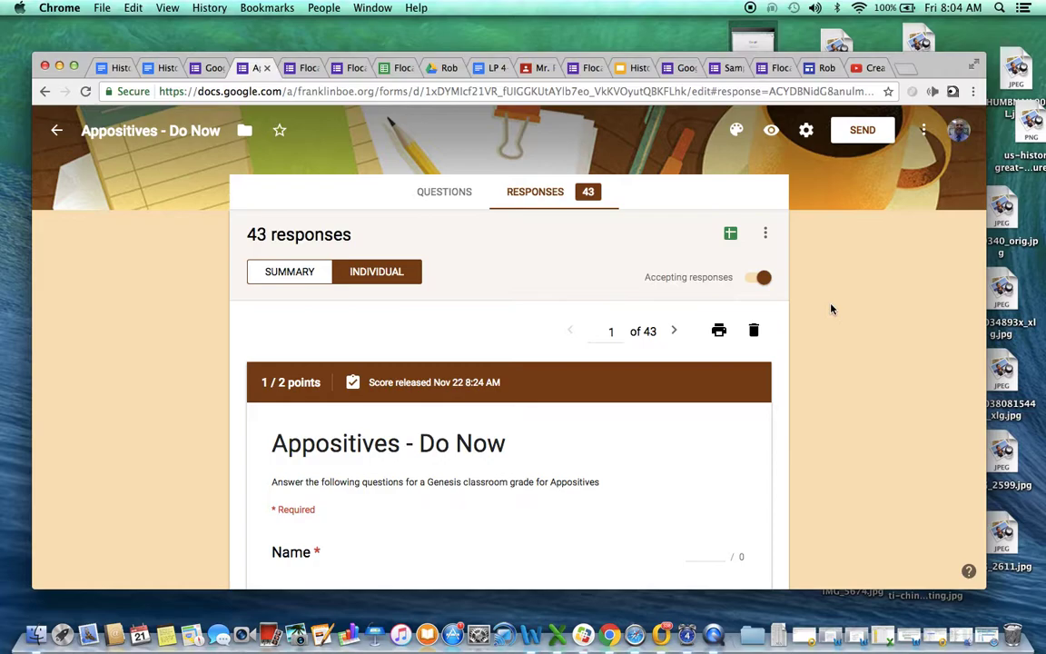